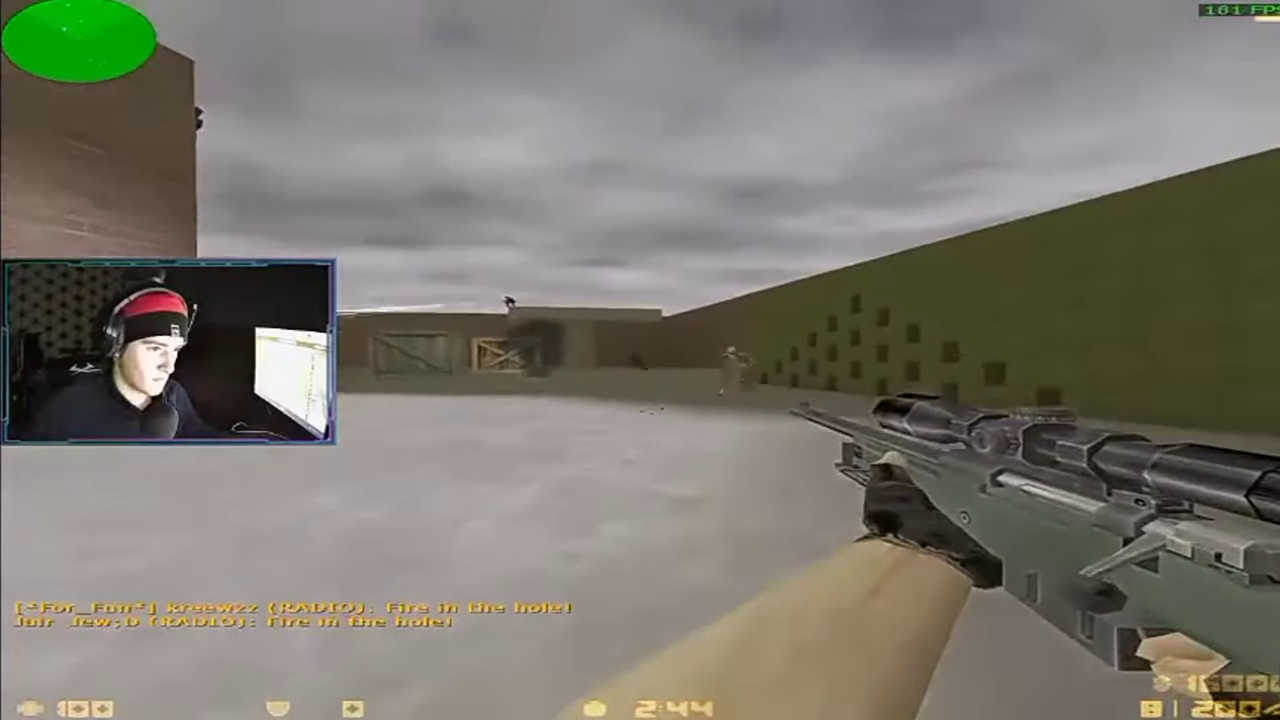
{"action": "left_click", "coordinate": [640, 360]}
{"action": "key", "text": "q"}
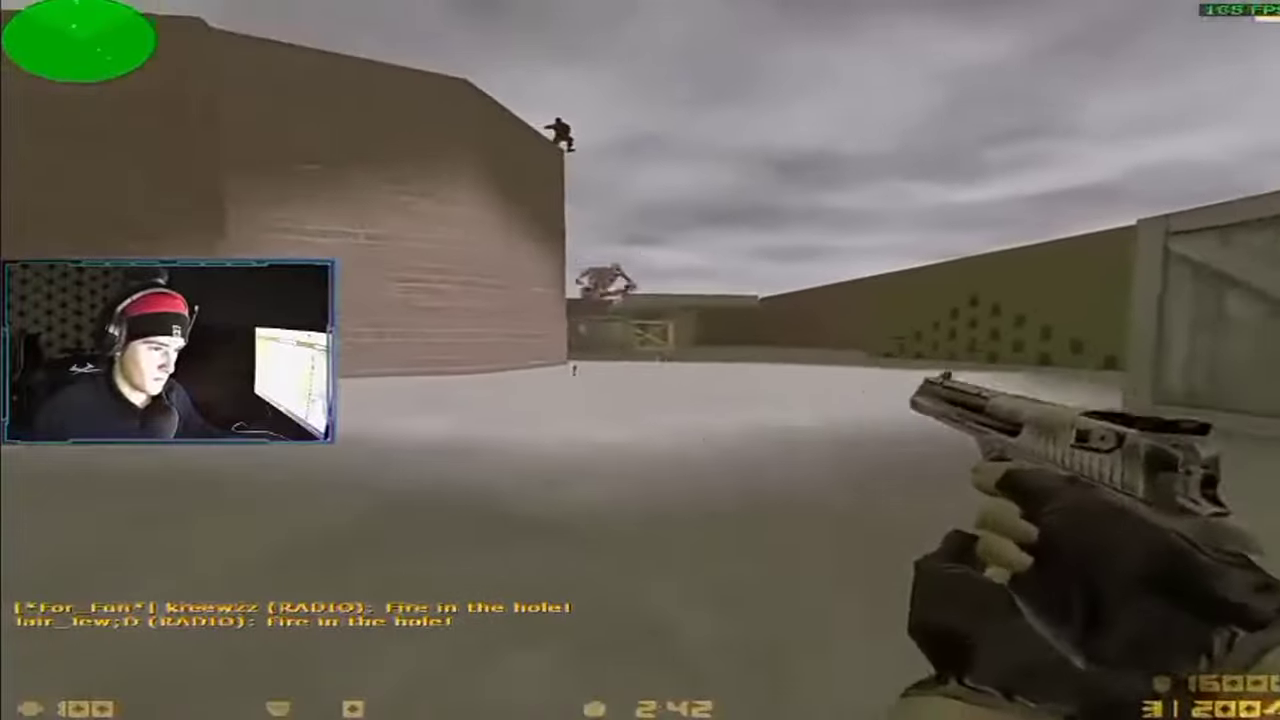
{"action": "key", "text": "4"}
{"action": "left_click", "coordinate": [658, 360]}
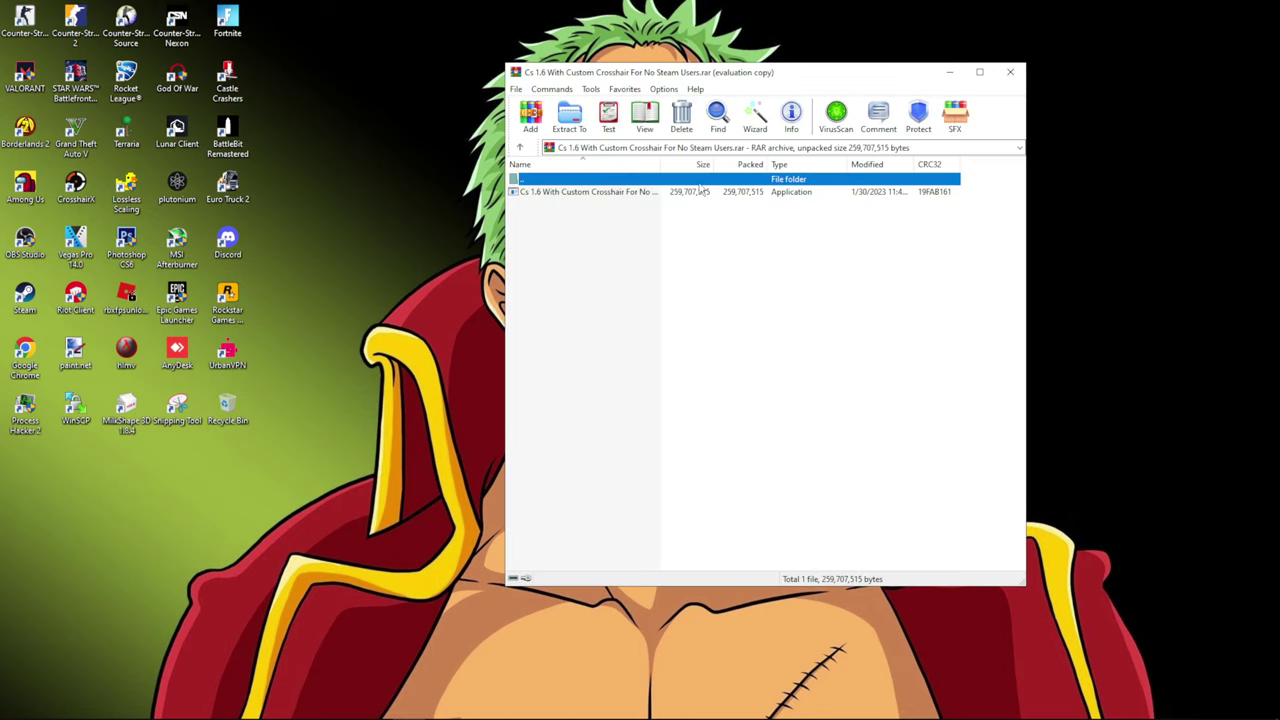
Step: Look over the contents of the No Steam Users archive, dismissing the licence reminder, and close the archive
{"action": "left_click_drag", "start_coordinate": [830, 78], "coordinate": [821, 76]}
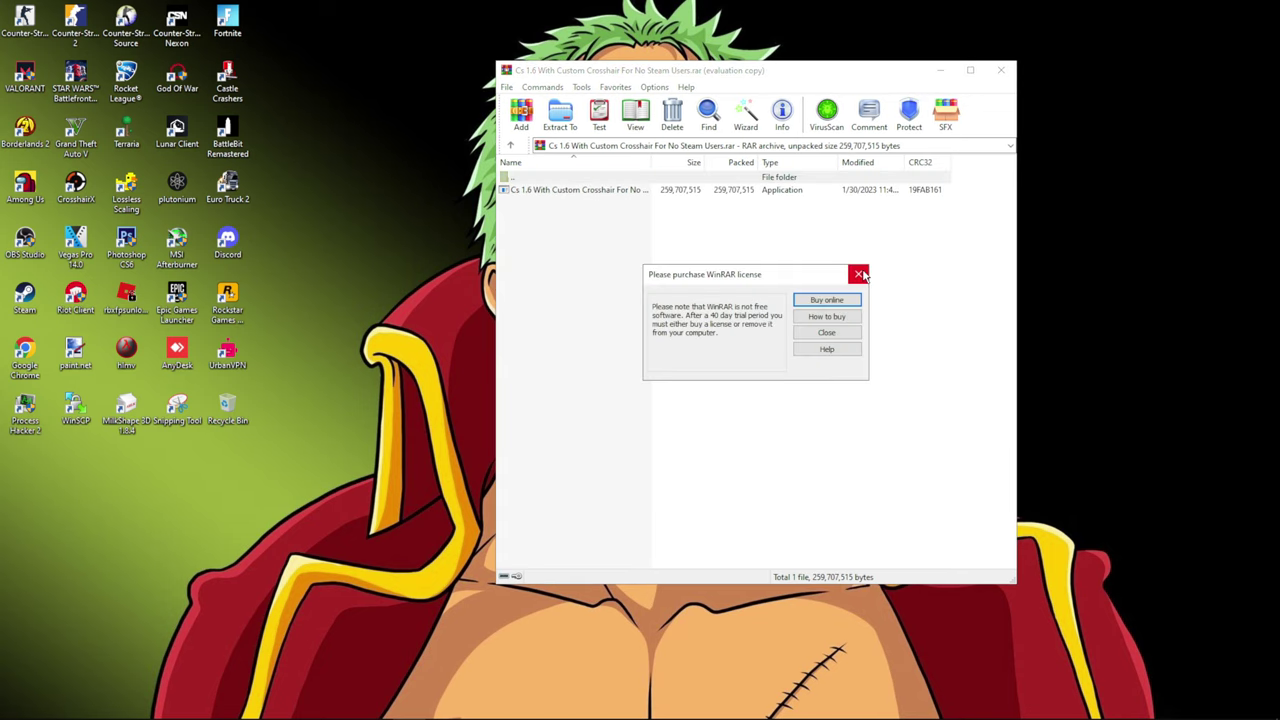
{"action": "left_click", "coordinate": [857, 274]}
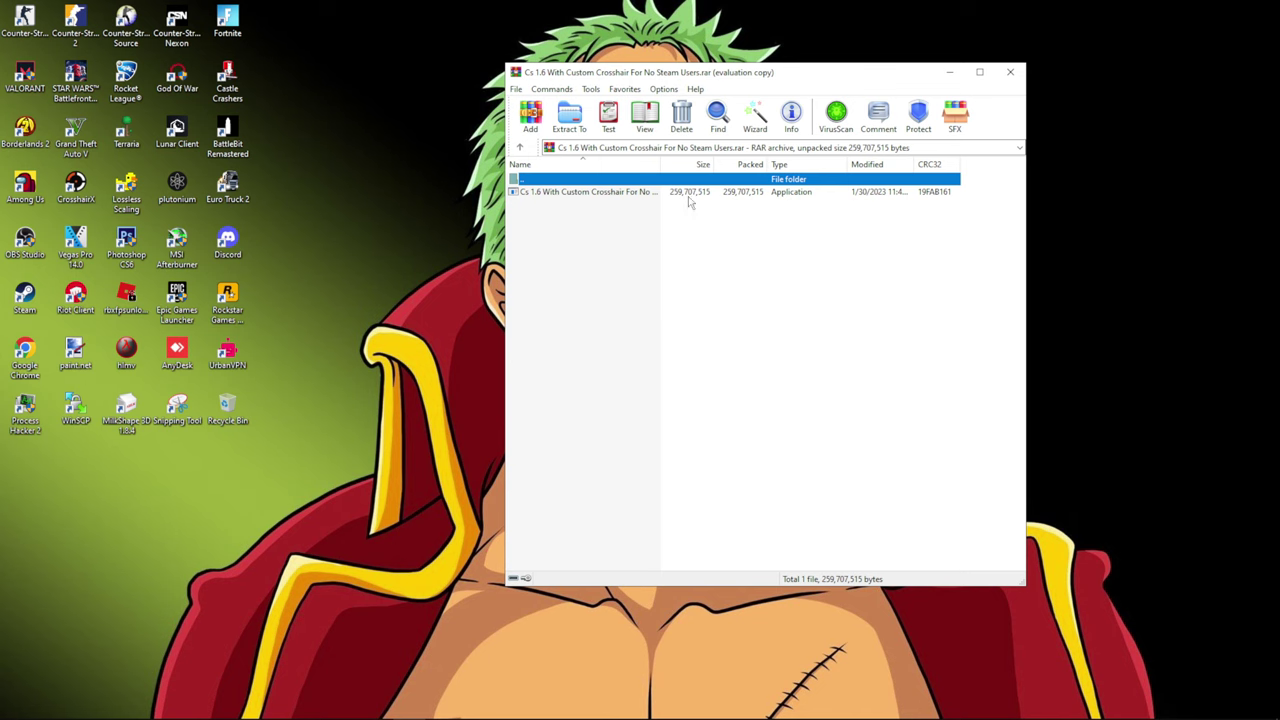
{"action": "left_click", "coordinate": [1025, 72]}
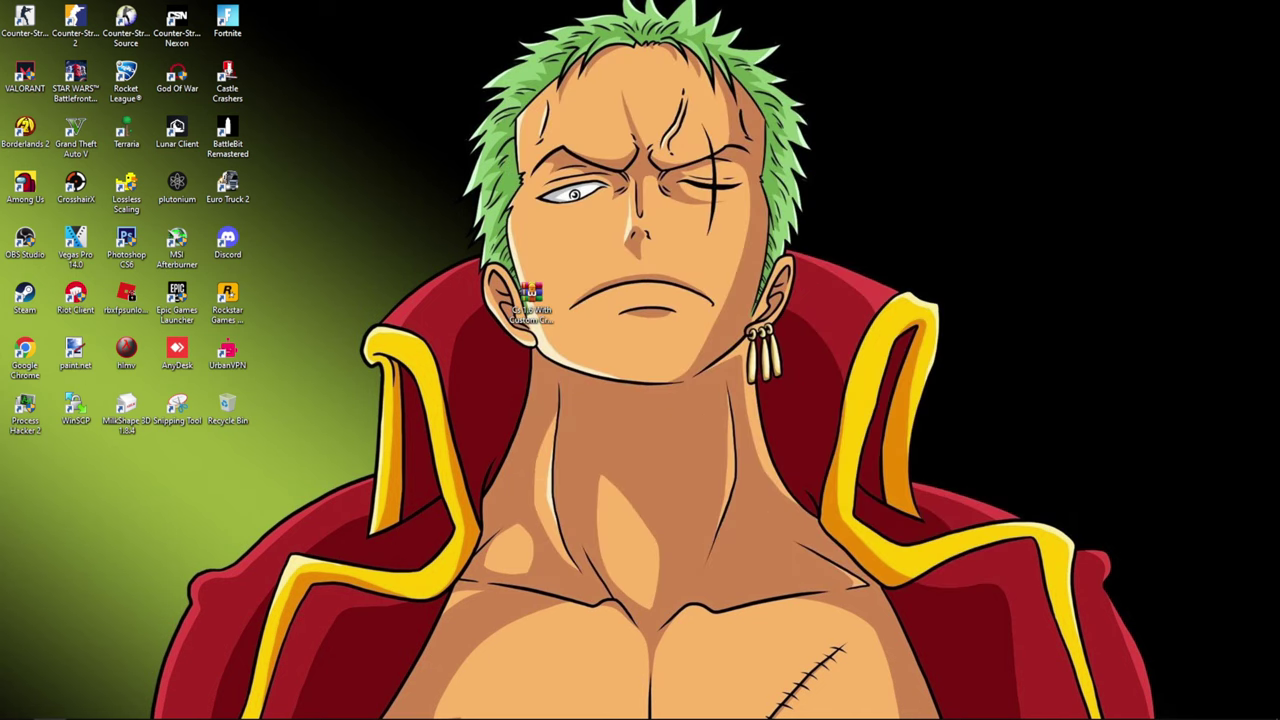
Step: Place the extracted "Cs 1.6 With Custom Crosshair For No Steam Users" folder on the desktop and browse the game files in its inner folder
{"action": "left_click_drag", "start_coordinate": [1128, 288], "coordinate": [484, 372]}
{"action": "double_click", "coordinate": [482, 372]}
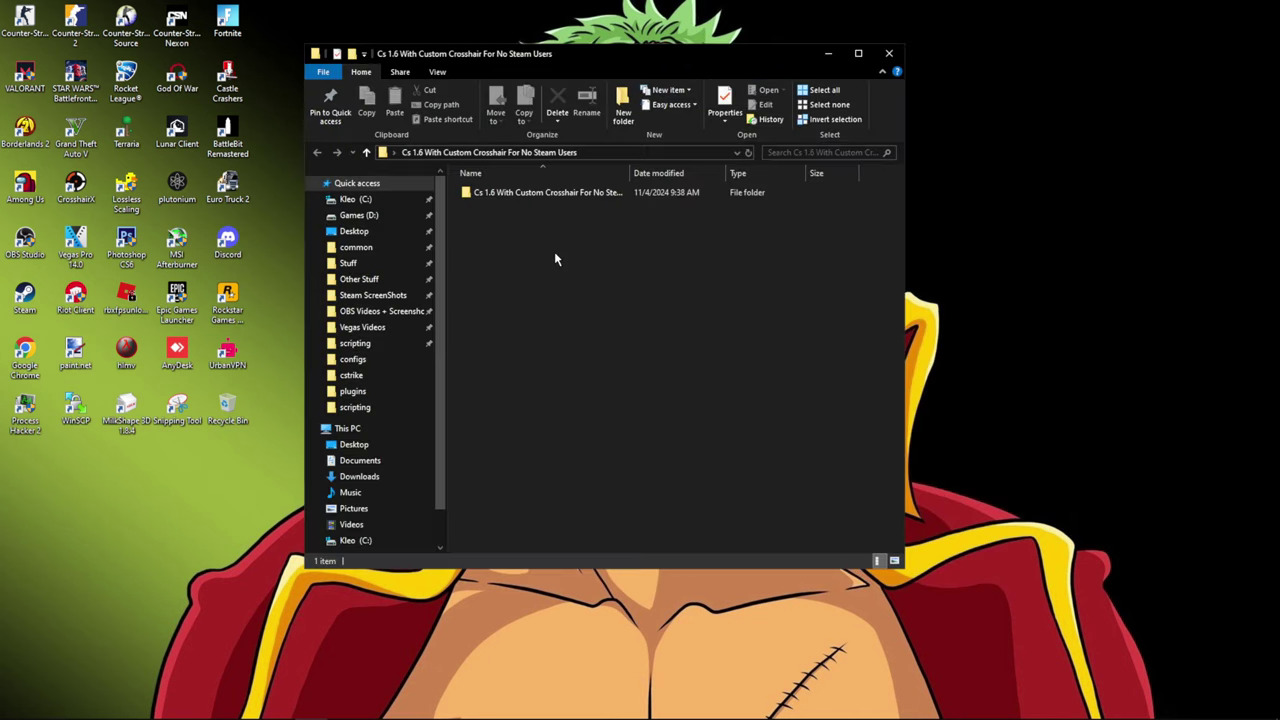
{"action": "double_click", "coordinate": [490, 192]}
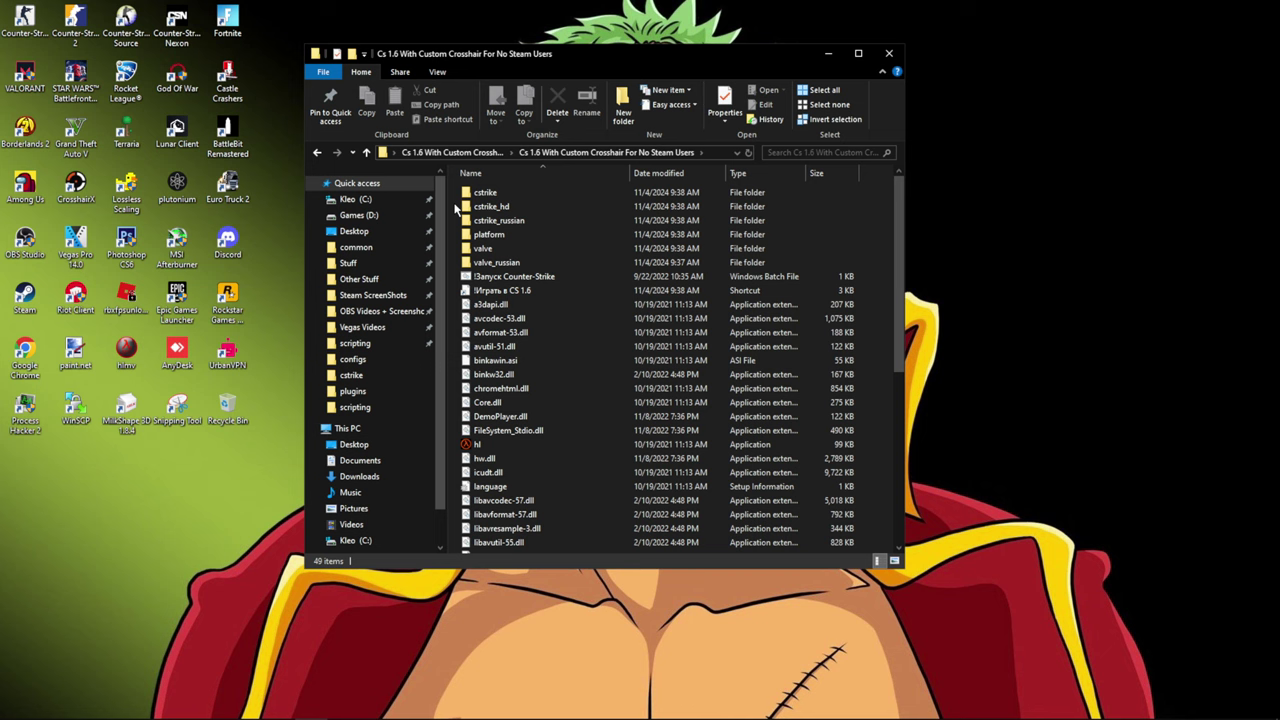
{"action": "scroll", "coordinate": [453, 207], "scroll_direction": "down", "scroll_amount": 6}
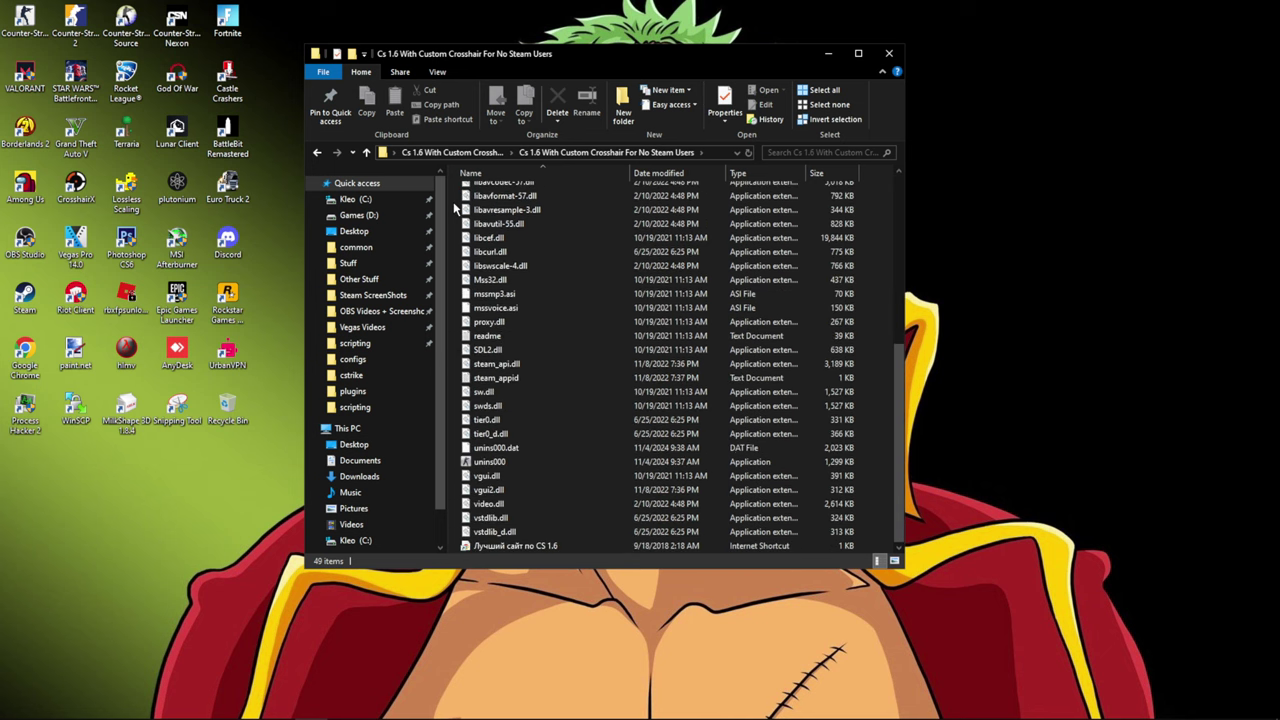
{"action": "scroll", "coordinate": [453, 207], "scroll_direction": "up", "scroll_amount": 6}
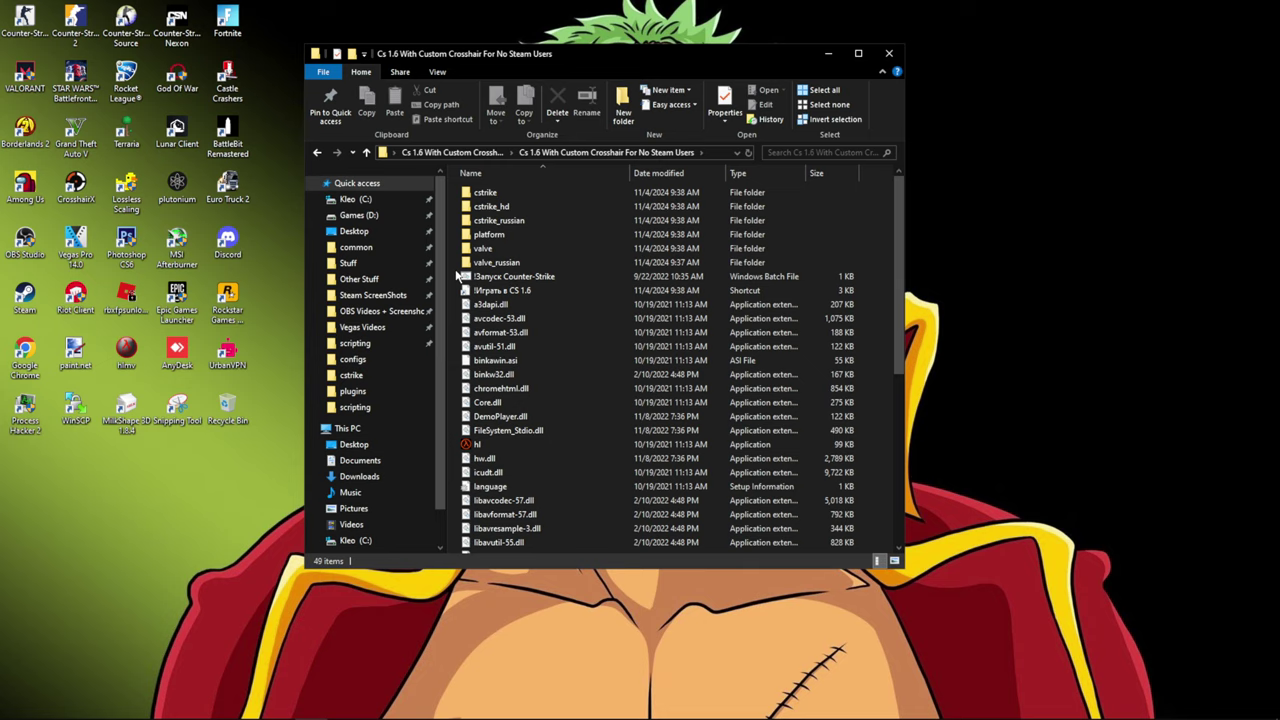
Step: Open the "!Запуск Counter-Strike" batch file for editing to view its launch command, and close it unchanged
{"action": "right_click", "coordinate": [565, 281]}
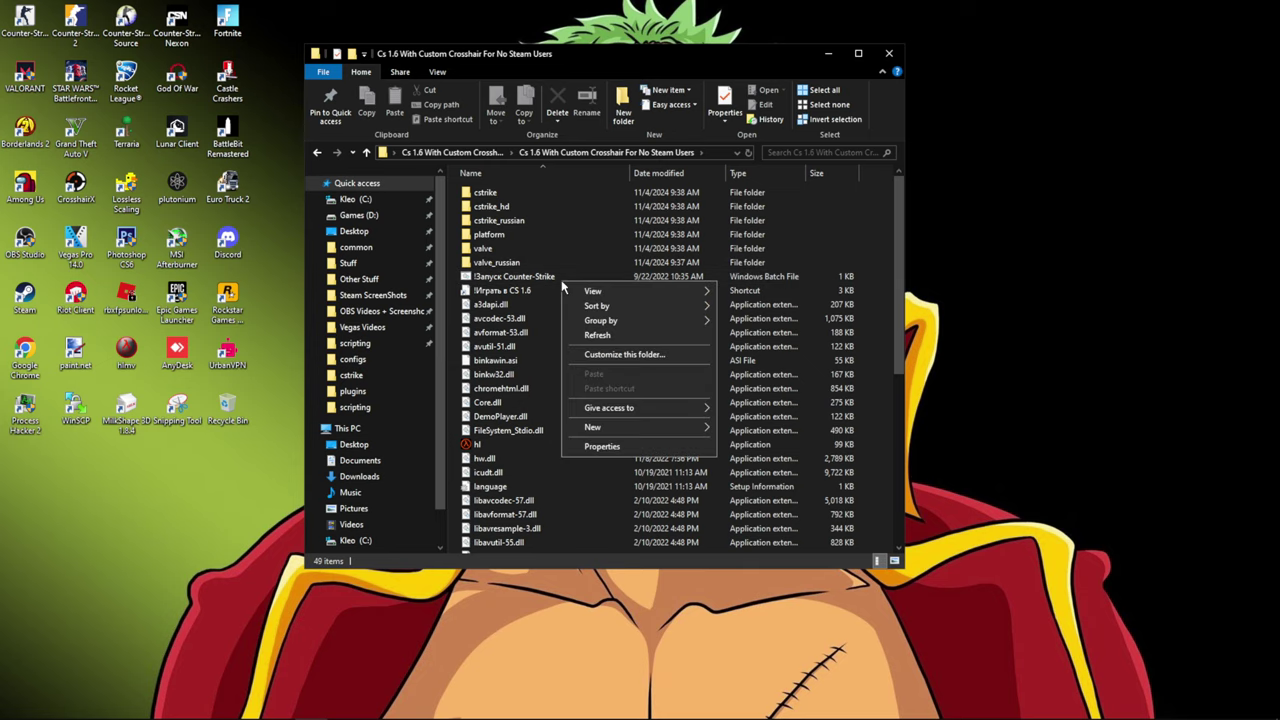
{"action": "left_click", "coordinate": [542, 283]}
{"action": "right_click", "coordinate": [542, 283]}
{"action": "left_click", "coordinate": [565, 302]}
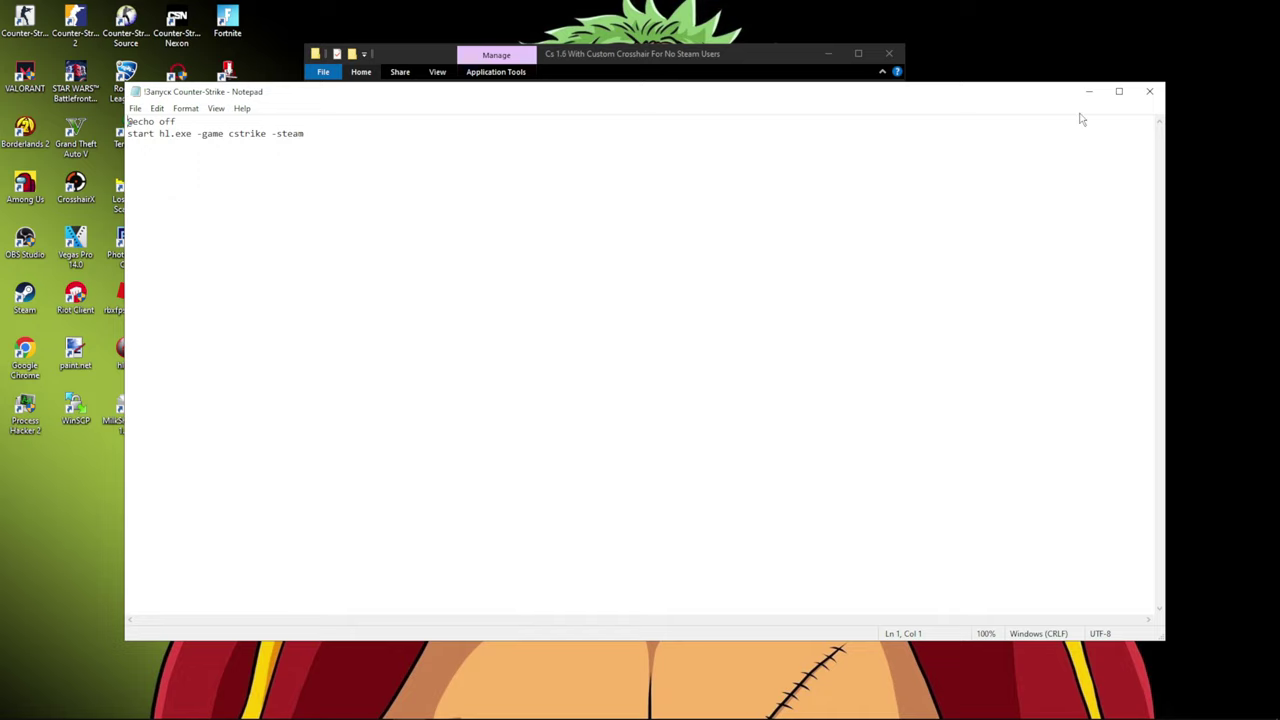
{"action": "left_click", "coordinate": [1149, 91]}
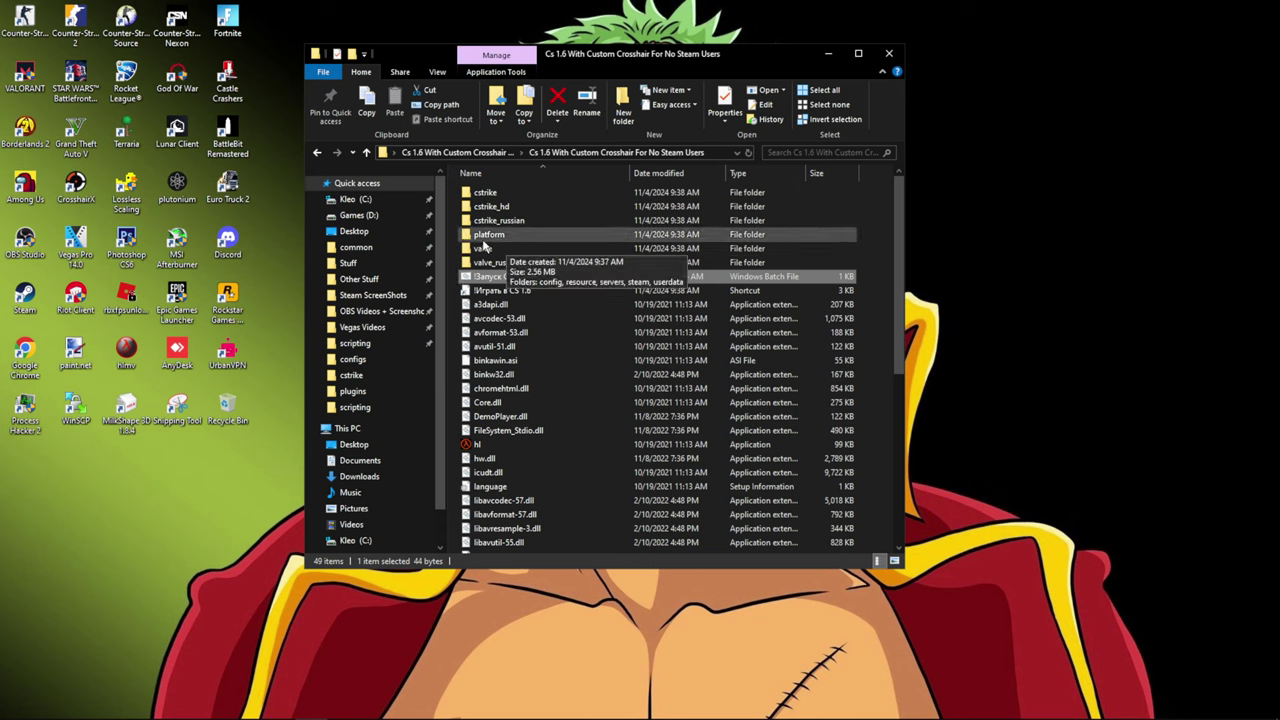
Step: Review the full list of game files down to the "Лучший сайт по CS 1.6" shortcut and close the folder
{"action": "scroll", "coordinate": [452, 236], "scroll_direction": "down", "scroll_amount": 2}
{"action": "scroll", "coordinate": [452, 236], "scroll_direction": "up", "scroll_amount": 2}
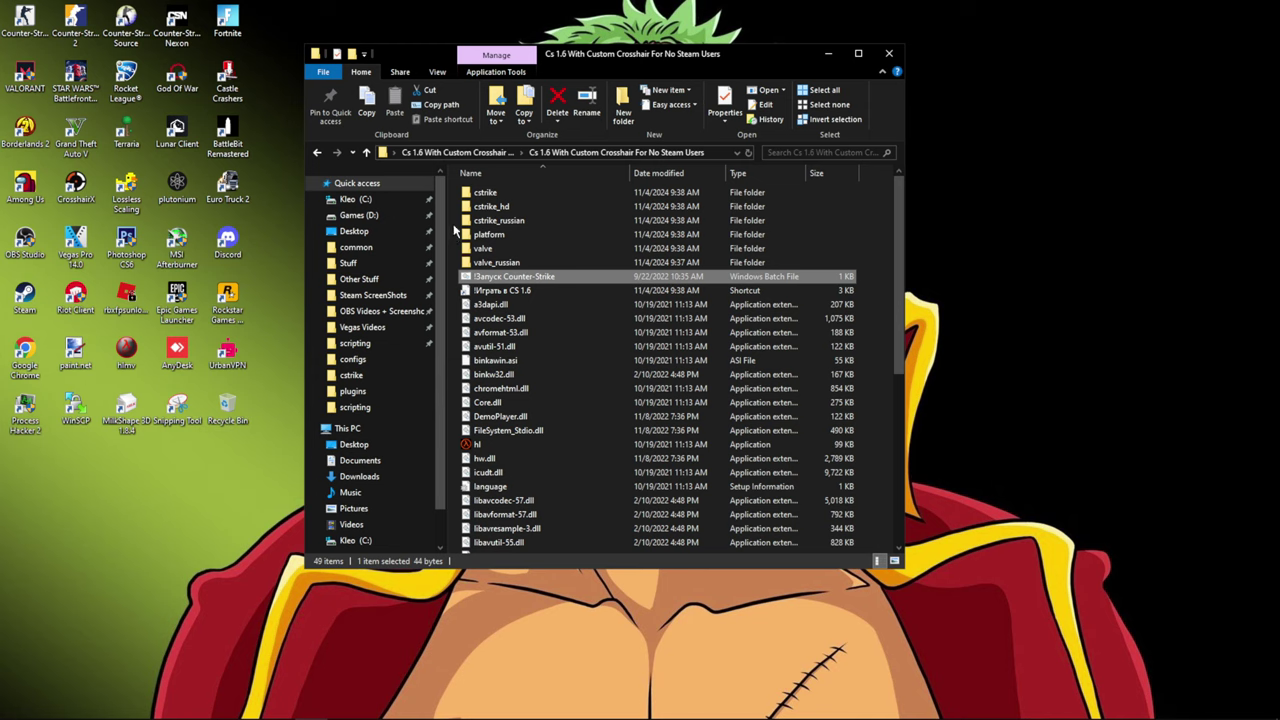
{"action": "scroll", "coordinate": [457, 232], "scroll_direction": "down", "scroll_amount": 7}
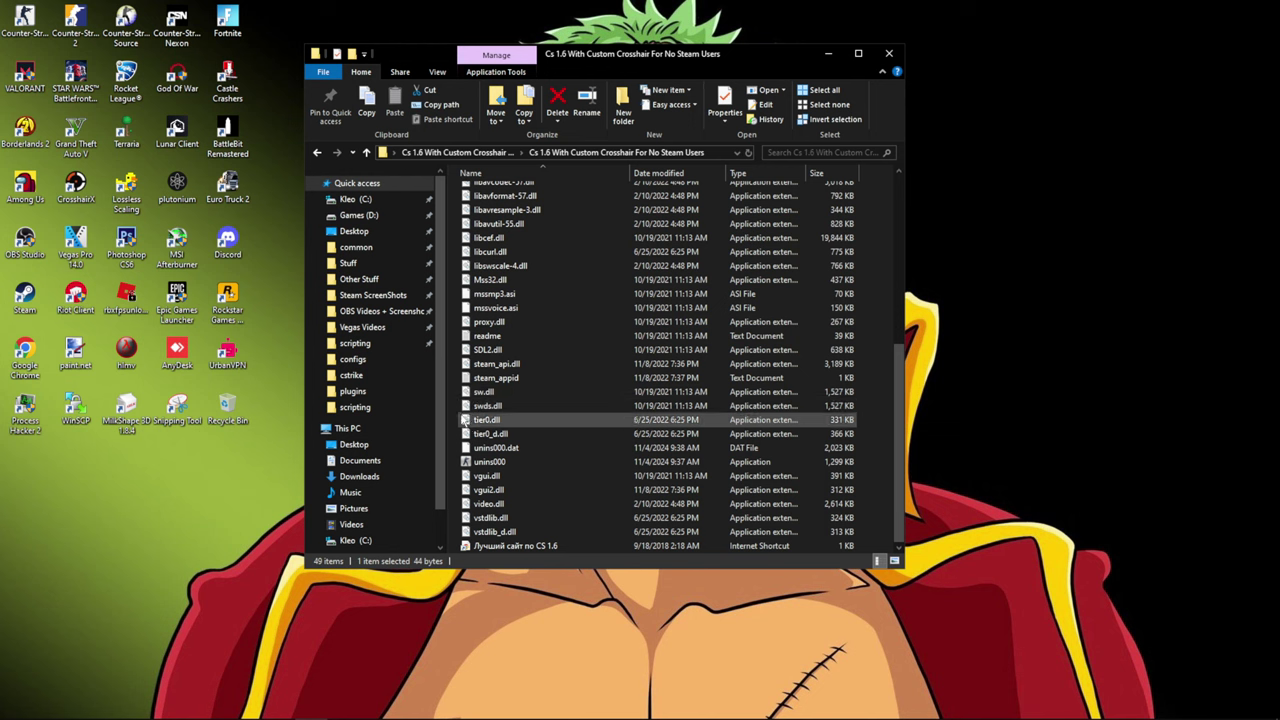
{"action": "scroll", "coordinate": [464, 255], "scroll_direction": "up", "scroll_amount": 6}
{"action": "scroll", "coordinate": [464, 258], "scroll_direction": "down", "scroll_amount": 6}
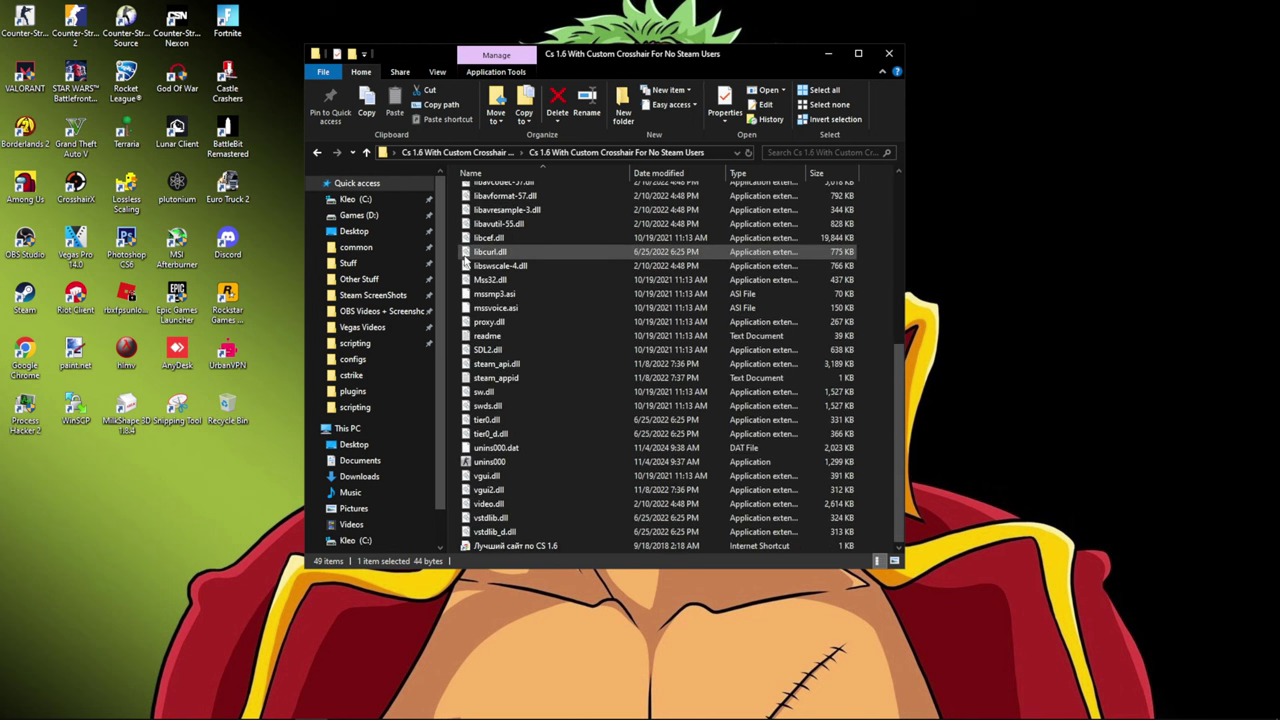
{"action": "left_click", "coordinate": [478, 548]}
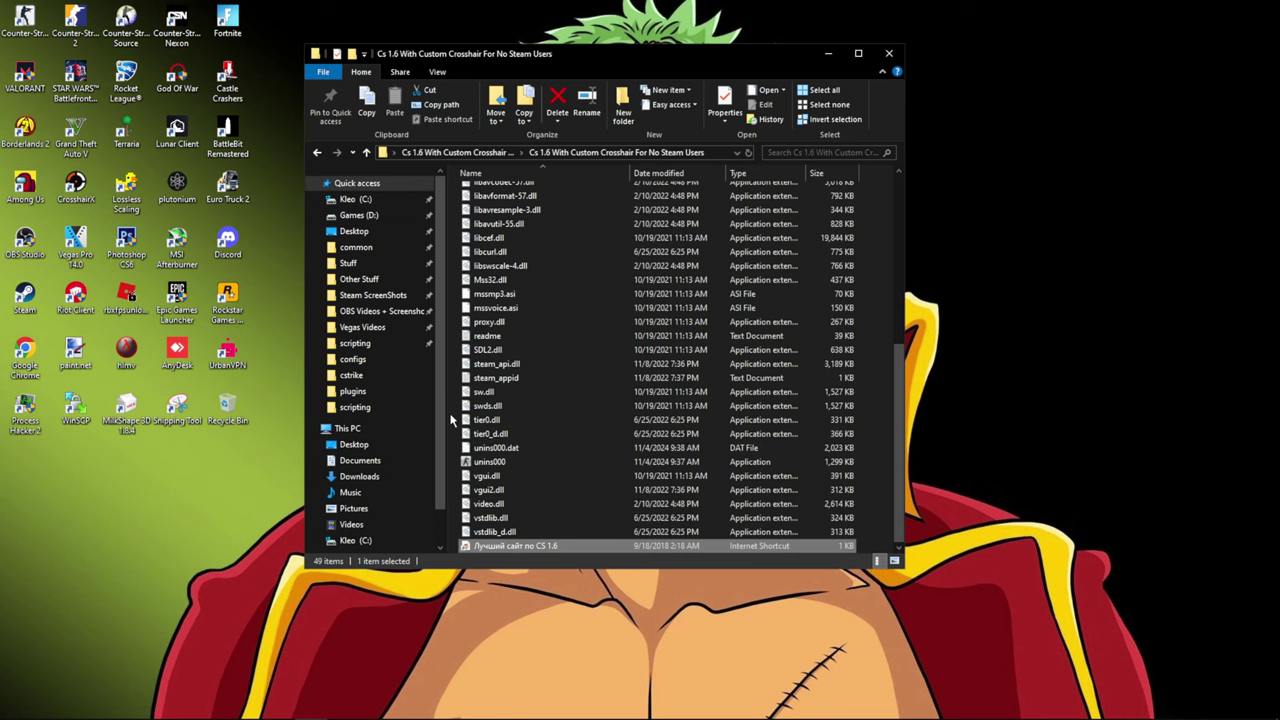
{"action": "left_click", "coordinate": [888, 53]}
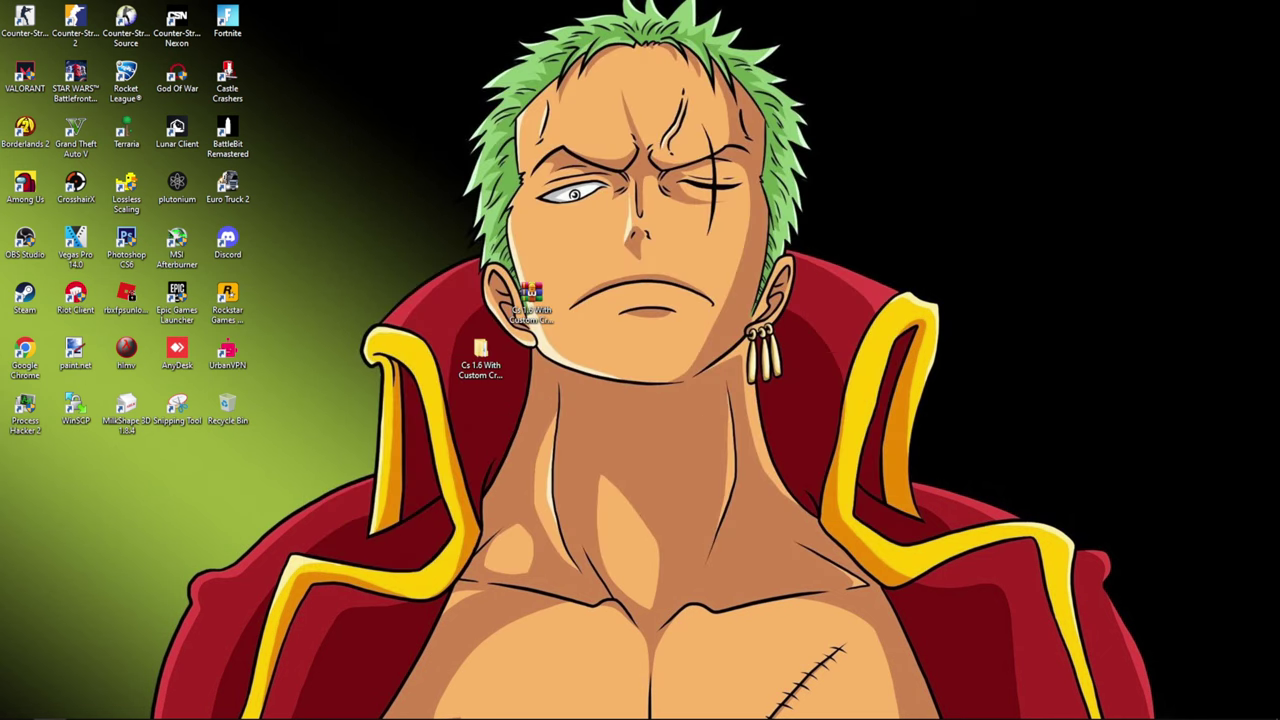
Step: Place the Steam Users archive on the desktop and open its "add files inside cs's files (not cstrike)" folder, dismissing the licence reminder
{"action": "left_click_drag", "start_coordinate": [531, 297], "coordinate": [735, 308]}
{"action": "double_click", "coordinate": [735, 308]}
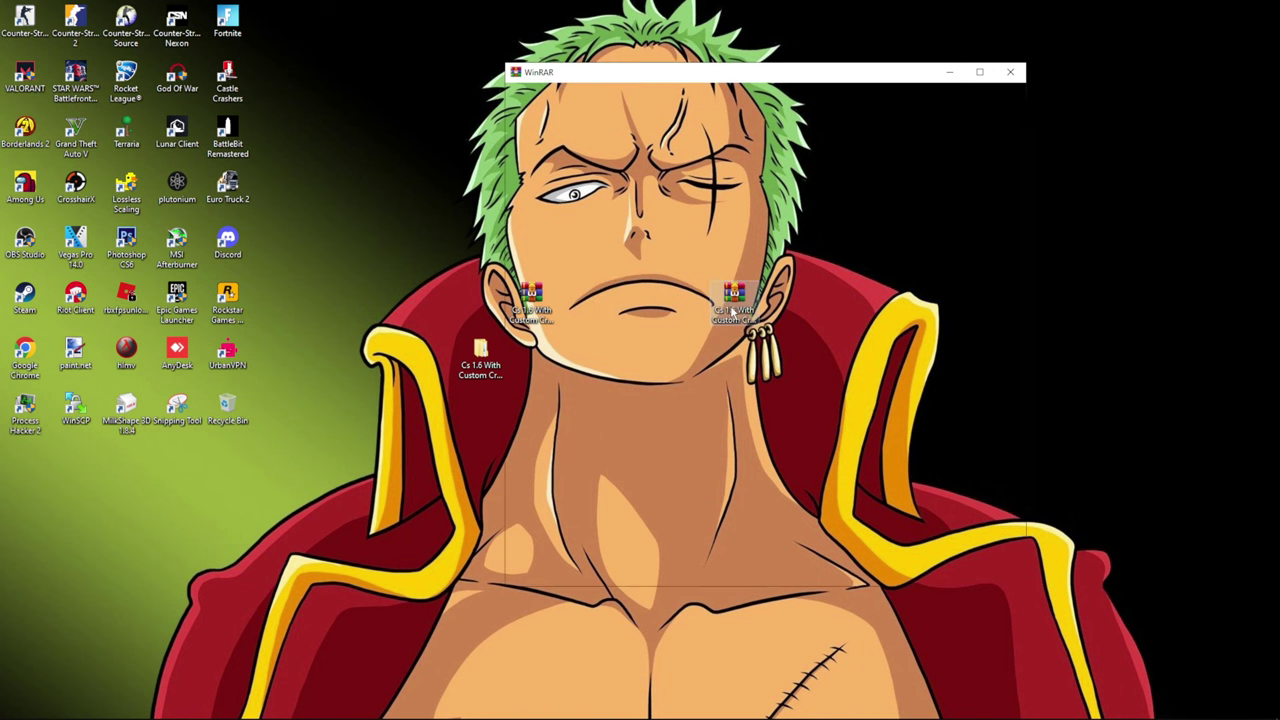
{"action": "left_click", "coordinate": [555, 195]}
{"action": "double_click", "coordinate": [555, 195]}
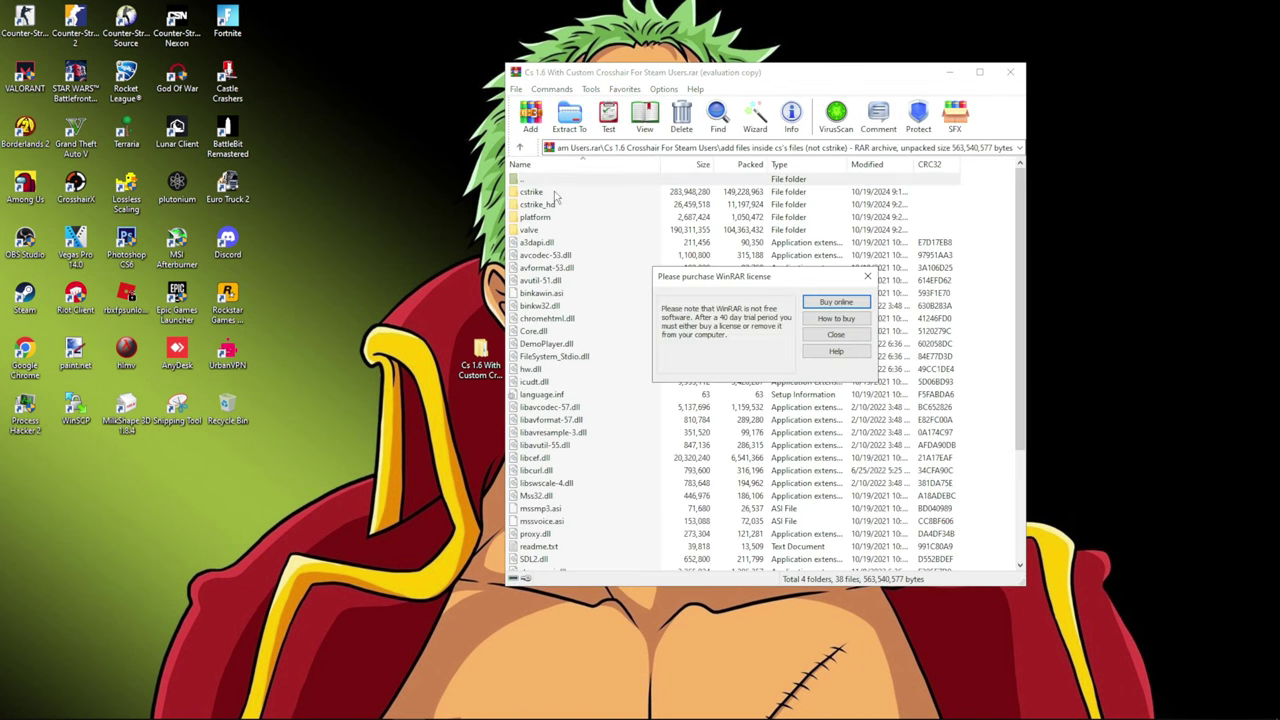
{"action": "scroll", "coordinate": [693, 289], "scroll_direction": "up", "scroll_amount": 4}
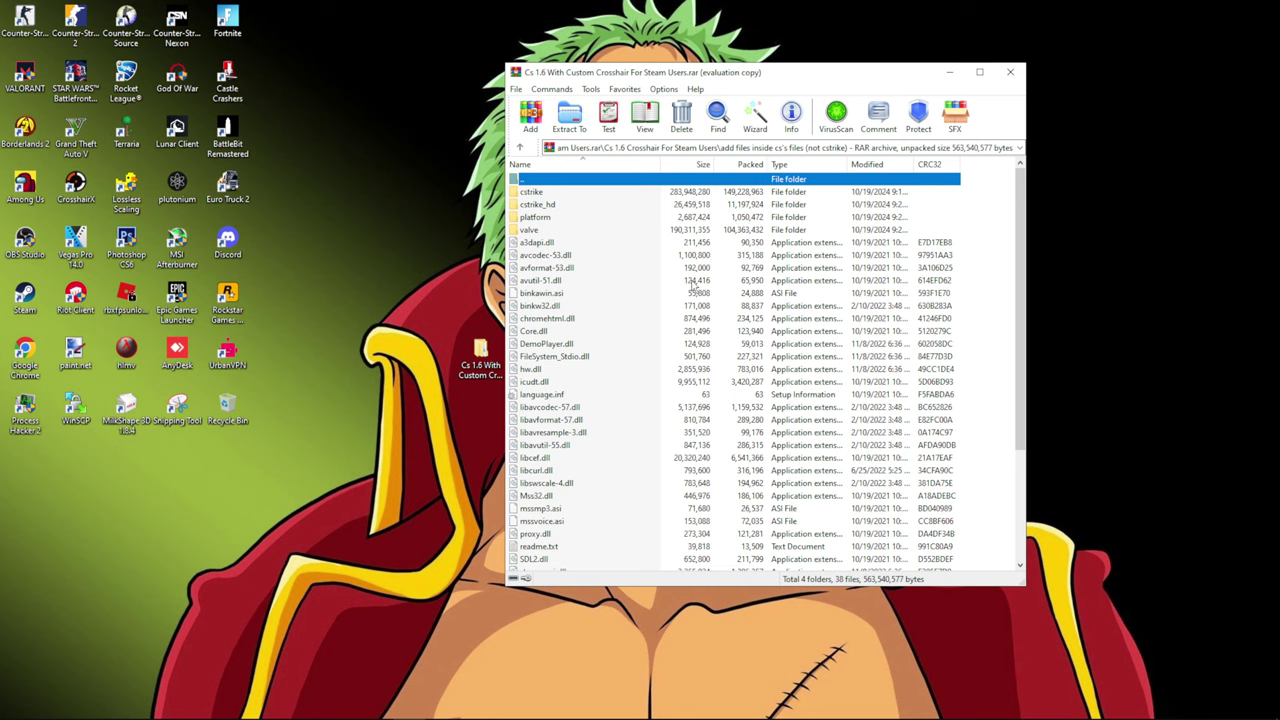
Step: Arrange the Steam Users archive and the extracted No Steam game folder side by side for comparison
{"action": "left_click_drag", "start_coordinate": [628, 76], "coordinate": [700, 62]}
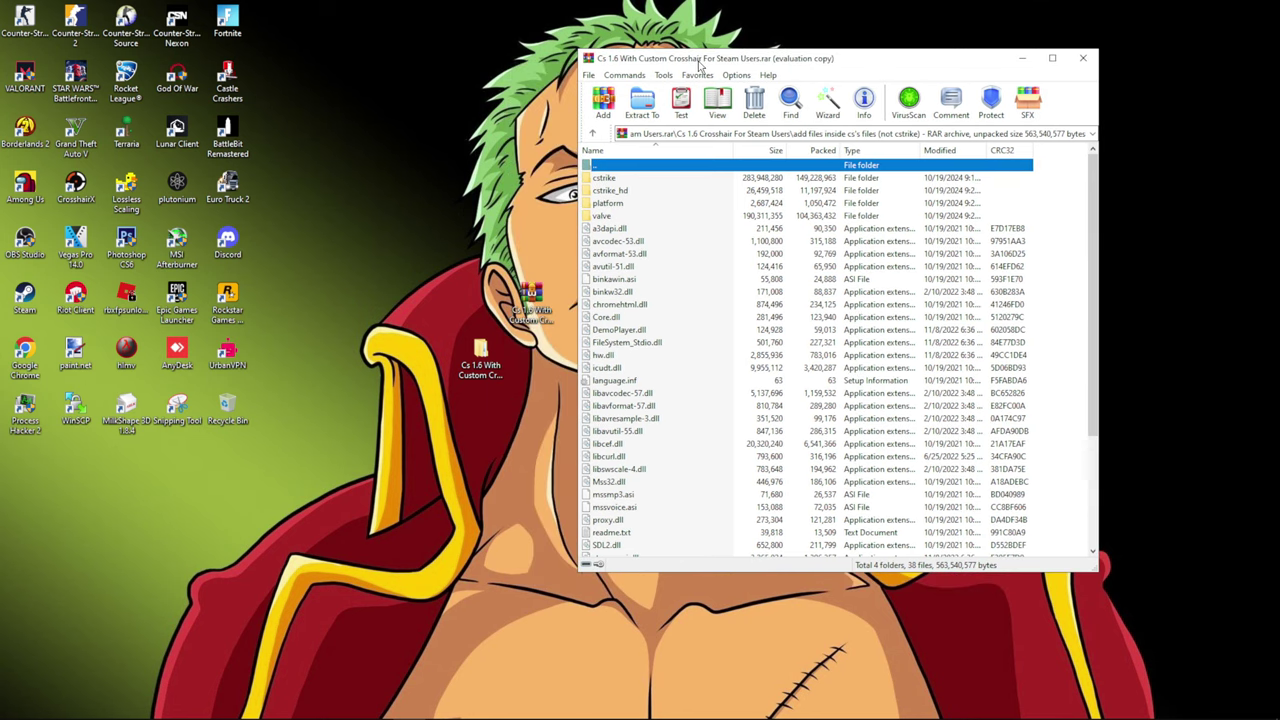
{"action": "scroll", "coordinate": [875, 203], "scroll_direction": "down", "scroll_amount": 4}
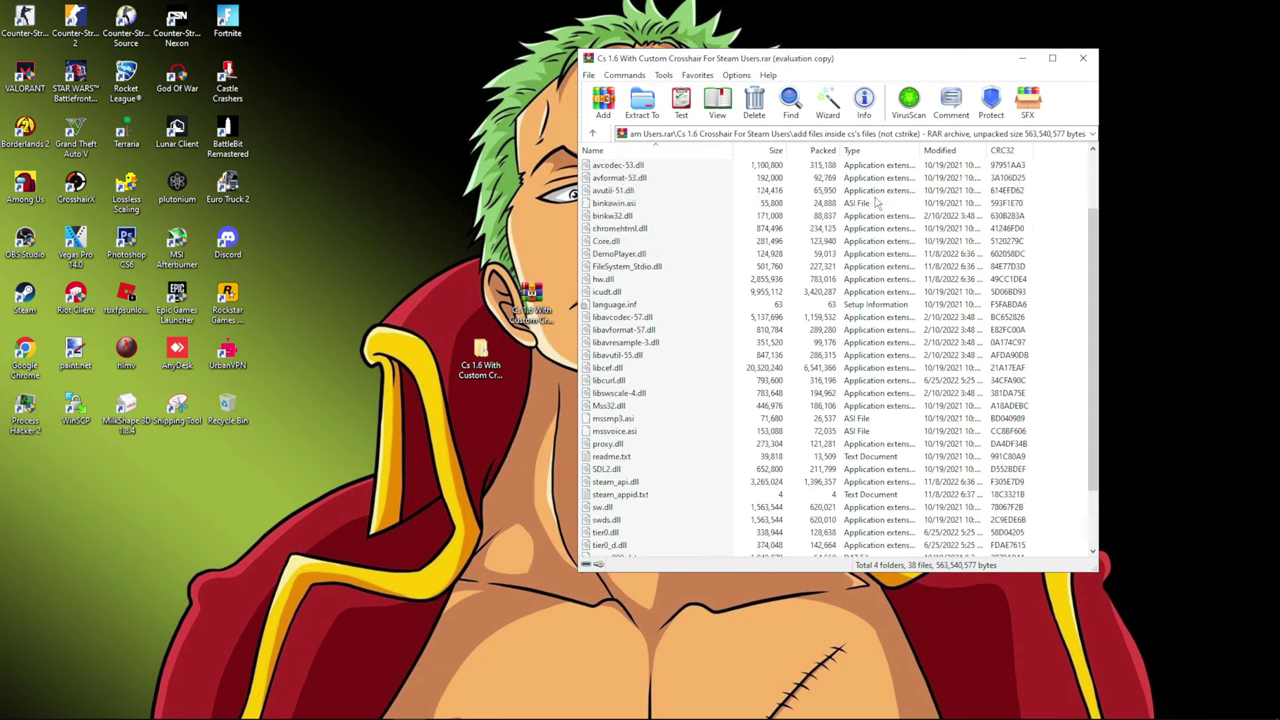
{"action": "double_click", "coordinate": [499, 365]}
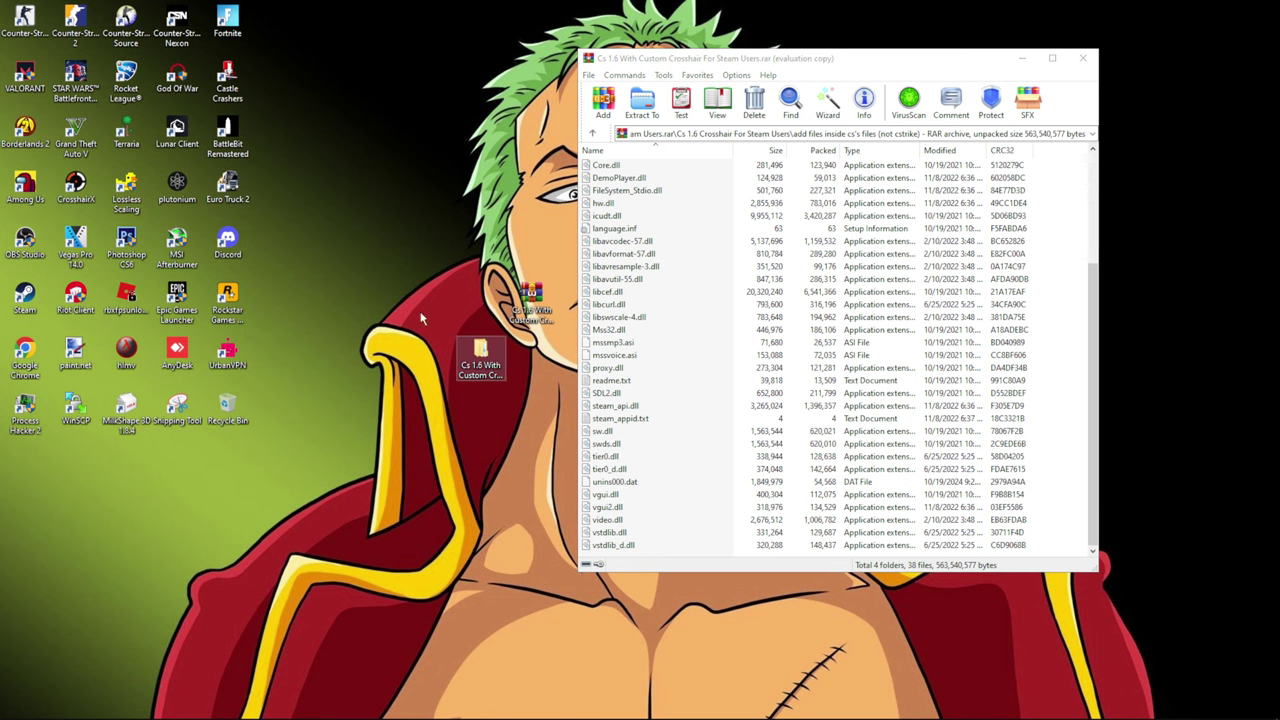
{"action": "left_click_drag", "start_coordinate": [497, 65], "coordinate": [249, 48]}
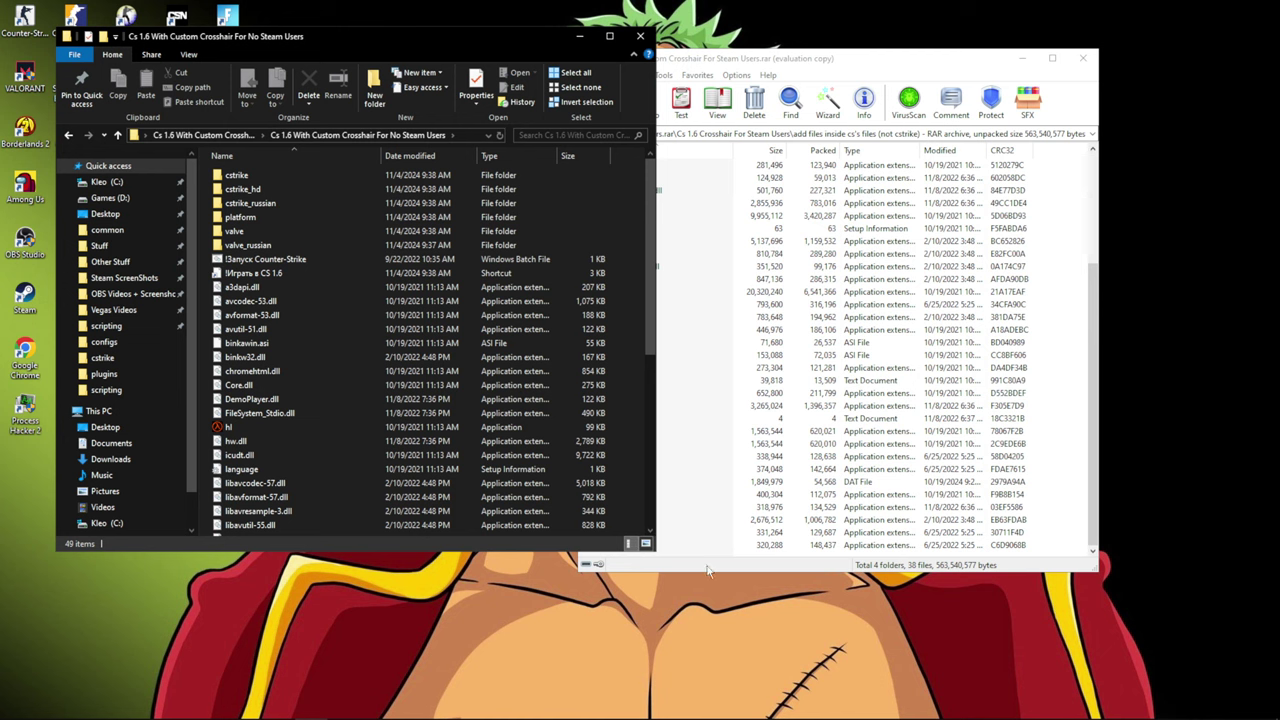
{"action": "left_click_drag", "start_coordinate": [655, 552], "coordinate": [578, 603]}
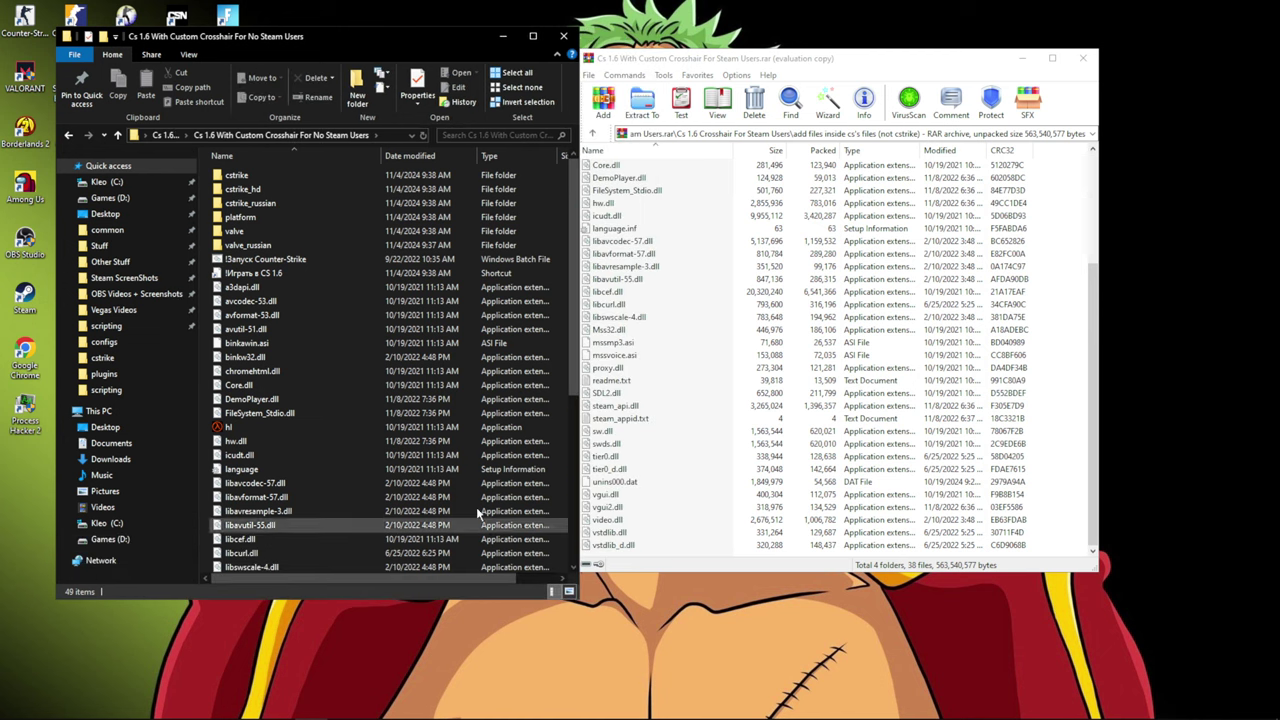
Step: Examine the batch file, the "!Играть в CS 1.6" shortcut, the "Лучший сайт по CS 1.6" link and unins000 in the No Steam folder
{"action": "left_click", "coordinate": [232, 260]}
{"action": "left_click", "coordinate": [220, 274]}
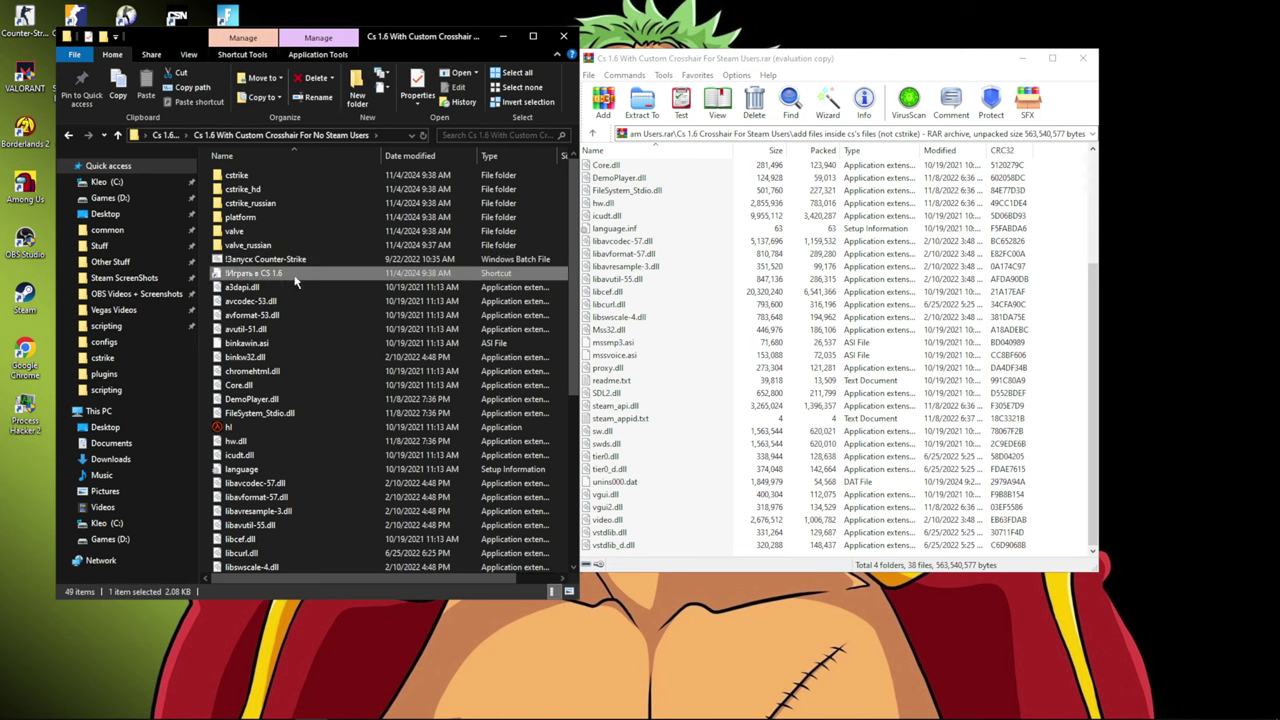
{"action": "scroll", "coordinate": [286, 294], "scroll_direction": "down", "scroll_amount": 7}
{"action": "left_click", "coordinate": [251, 563]}
{"action": "scroll", "coordinate": [335, 245], "scroll_direction": "up", "scroll_amount": 7}
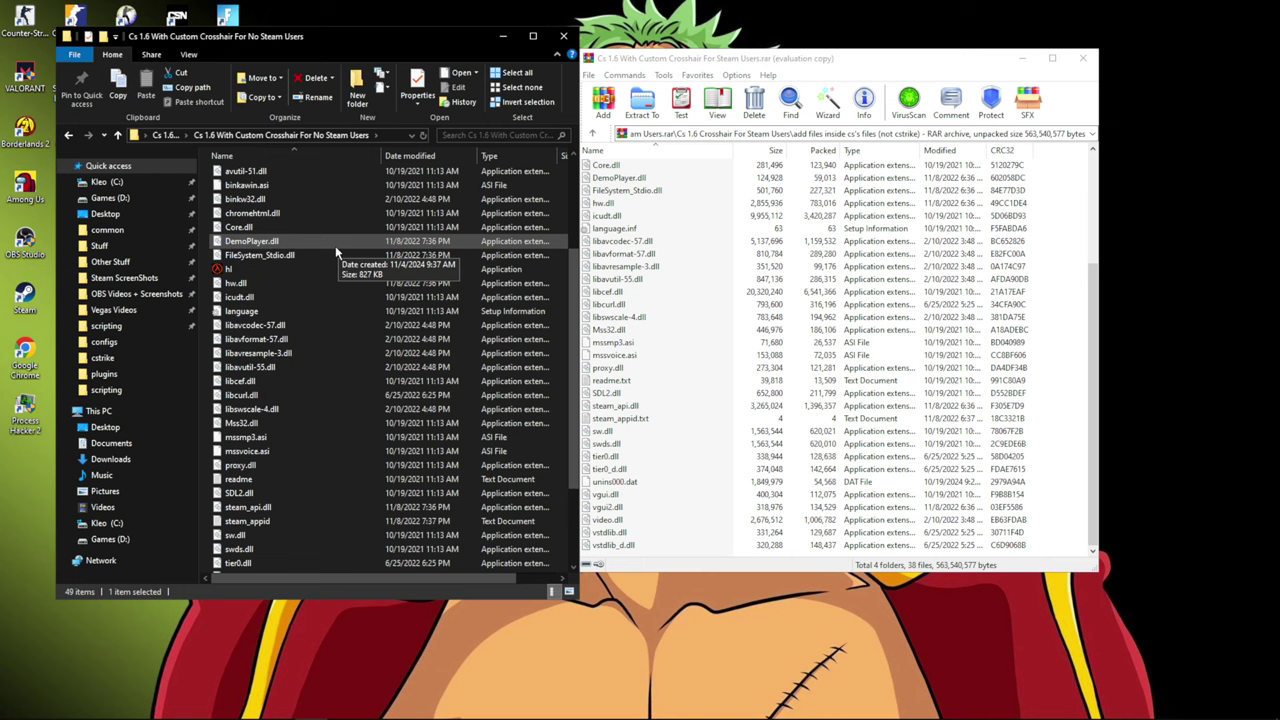
{"action": "scroll", "coordinate": [307, 425], "scroll_direction": "down", "scroll_amount": 7}
{"action": "left_click", "coordinate": [241, 481]}
{"action": "scroll", "coordinate": [260, 470], "scroll_direction": "up", "scroll_amount": 7}
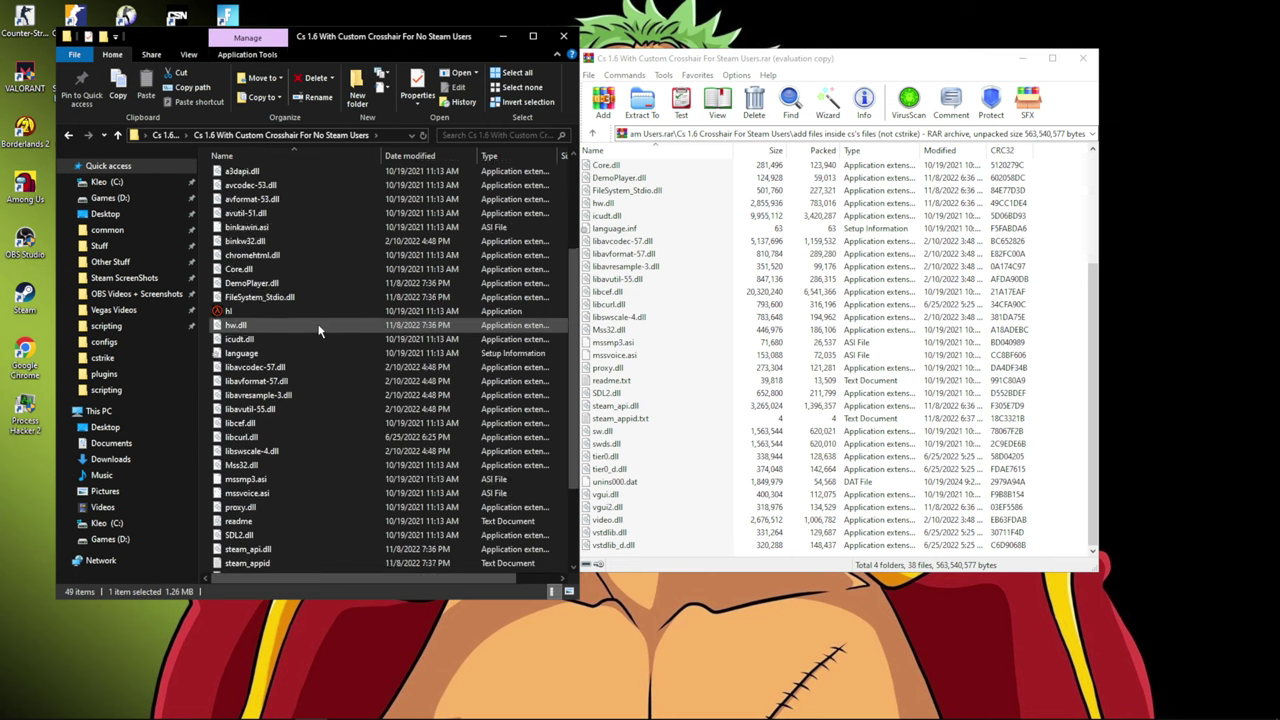
Step: Enlarge the archive window, compare its folders and files with the No Steam folder, including cstrike_russian, and close the No Steam folder
{"action": "left_click", "coordinate": [630, 575]}
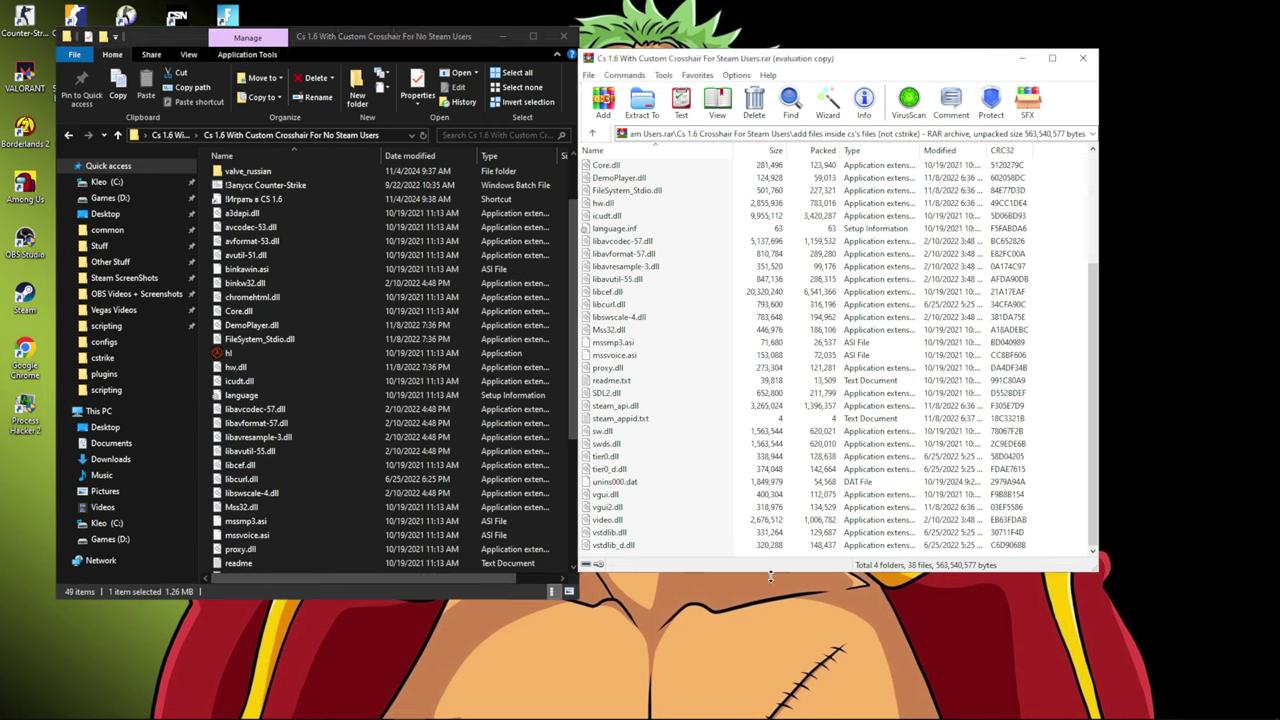
{"action": "left_click_drag", "start_coordinate": [765, 574], "coordinate": [765, 614]}
{"action": "scroll", "coordinate": [691, 287], "scroll_direction": "up", "scroll_amount": 3}
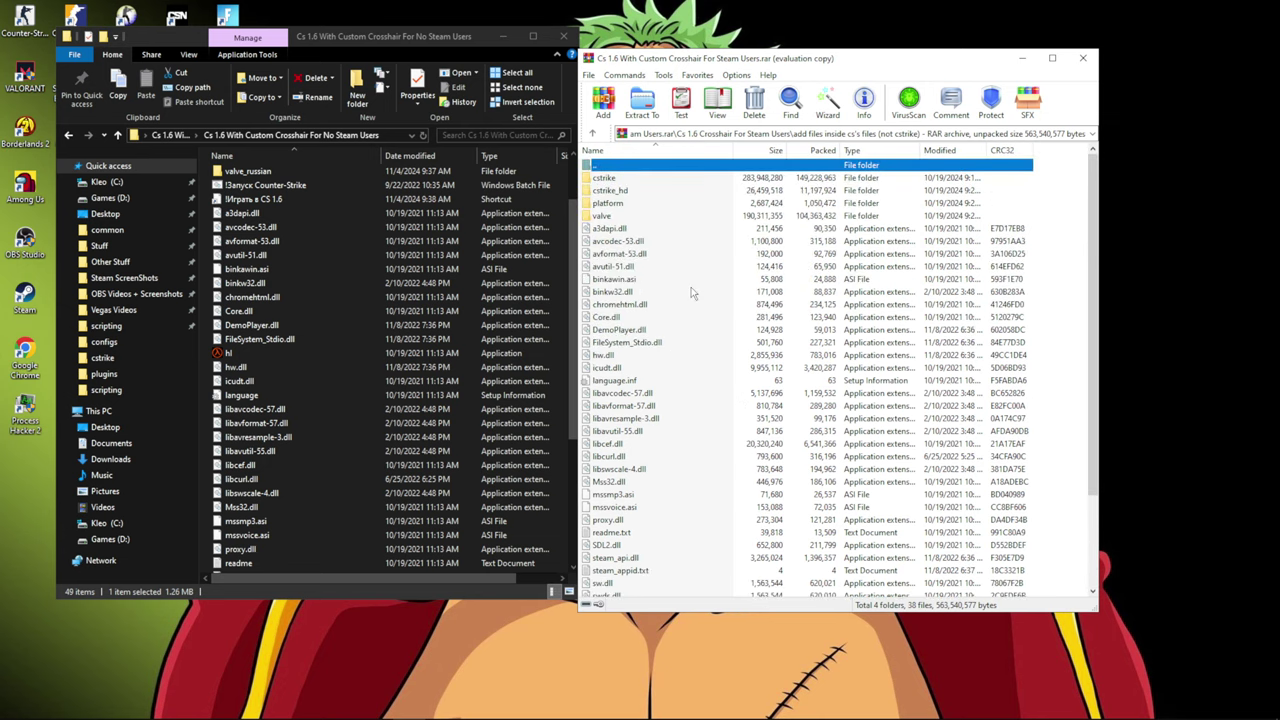
{"action": "scroll", "coordinate": [353, 213], "scroll_direction": "up", "scroll_amount": 3}
{"action": "left_click", "coordinate": [268, 203]}
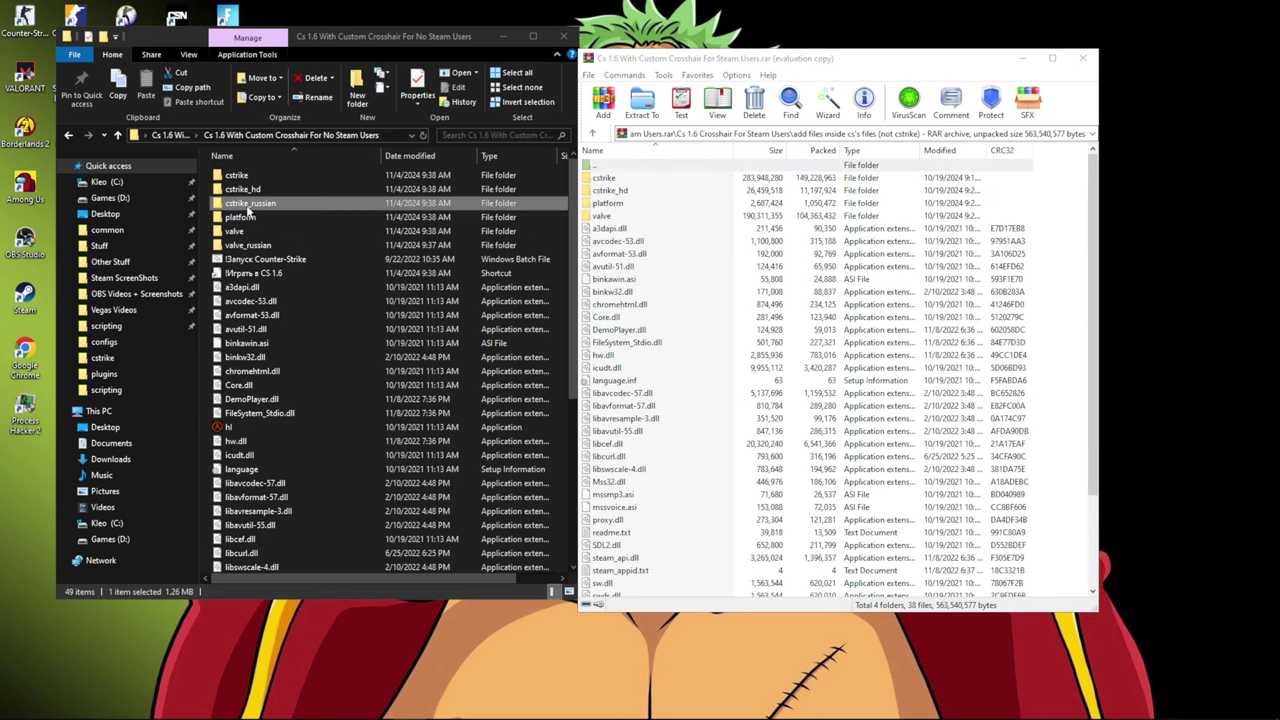
{"action": "scroll", "coordinate": [740, 240], "scroll_direction": "down", "scroll_amount": 3}
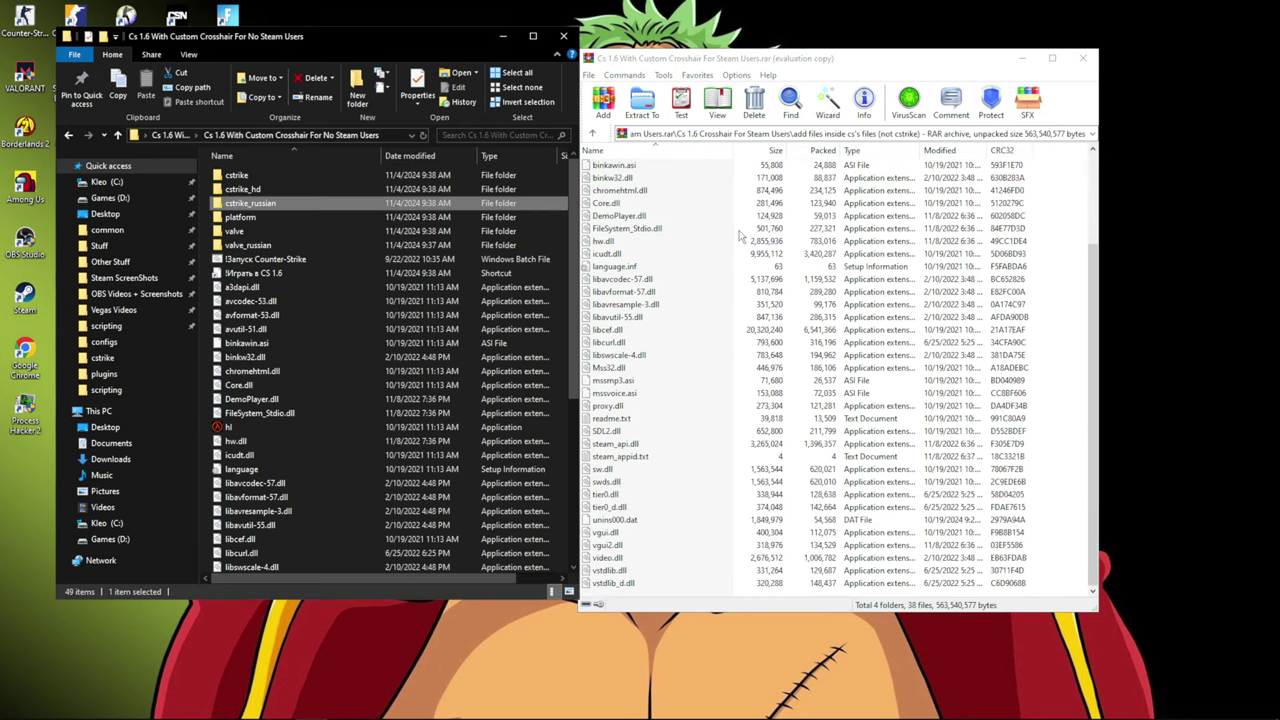
{"action": "scroll", "coordinate": [740, 240], "scroll_direction": "up", "scroll_amount": 3}
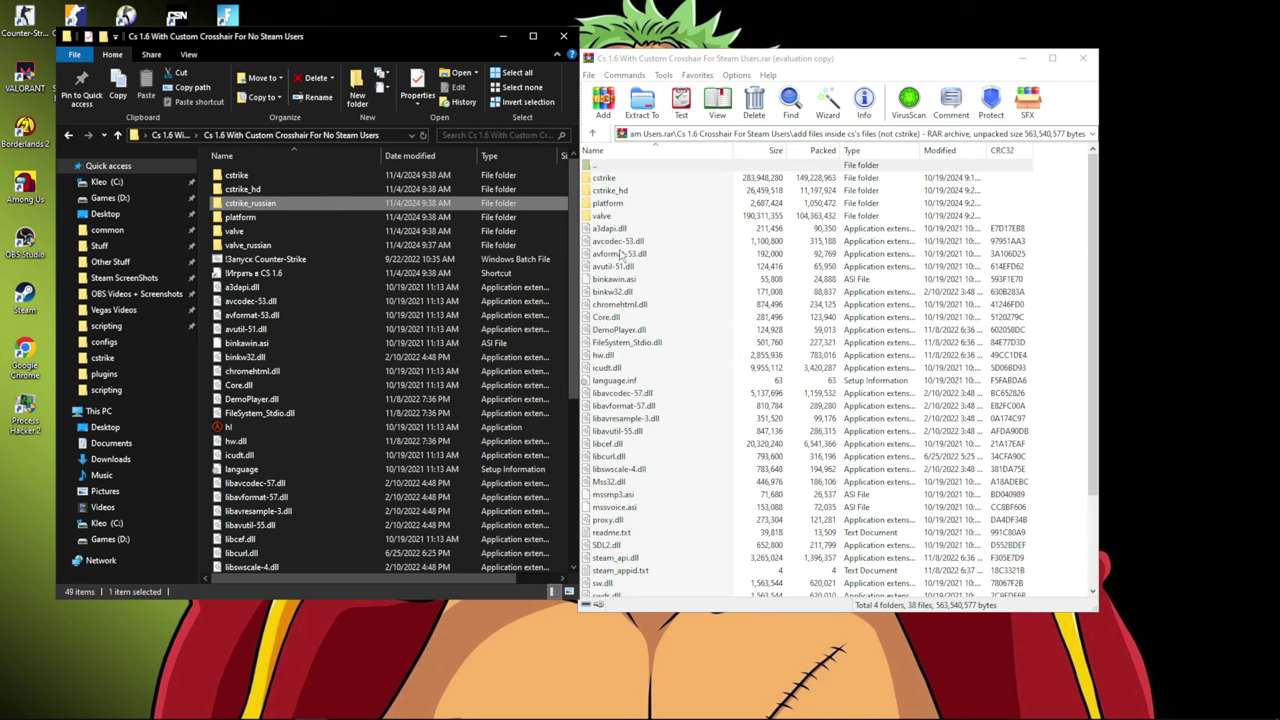
{"action": "left_click", "coordinate": [564, 40]}
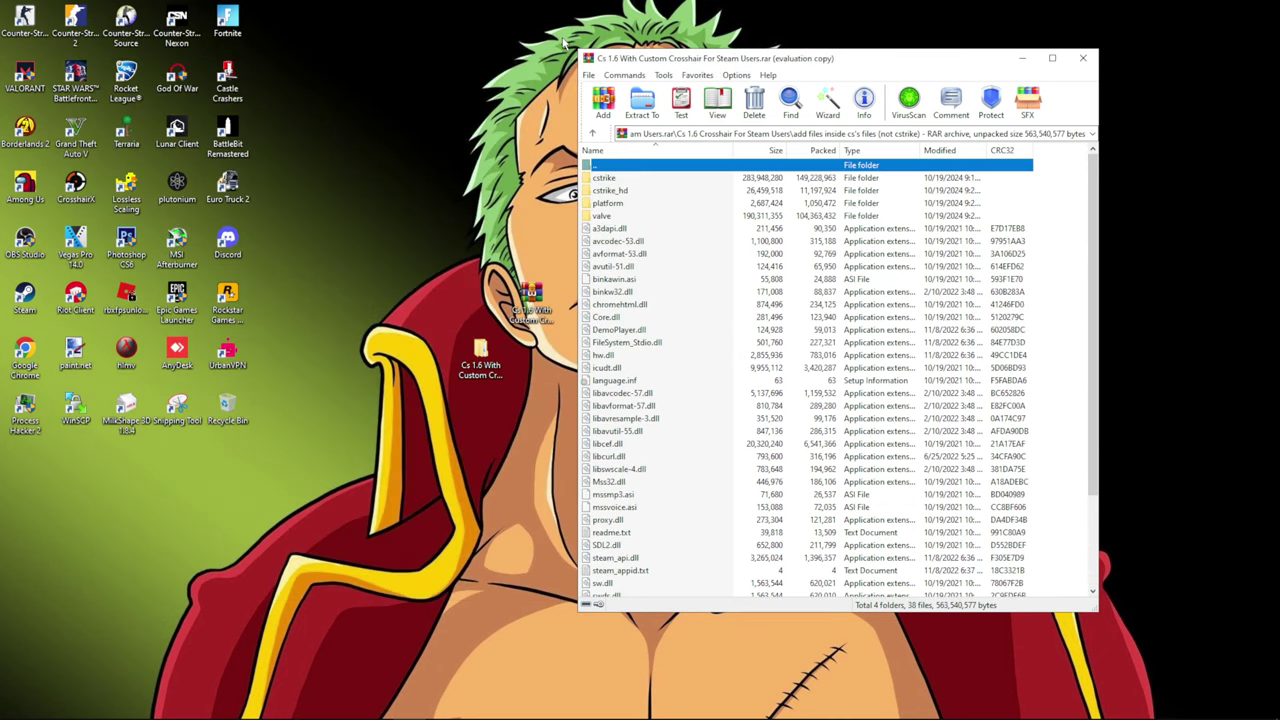
Step: Open the Half-Life folder inside Steam's steamapps common folder, beside the Steam Users archive
{"action": "left_click", "coordinate": [315, 707]}
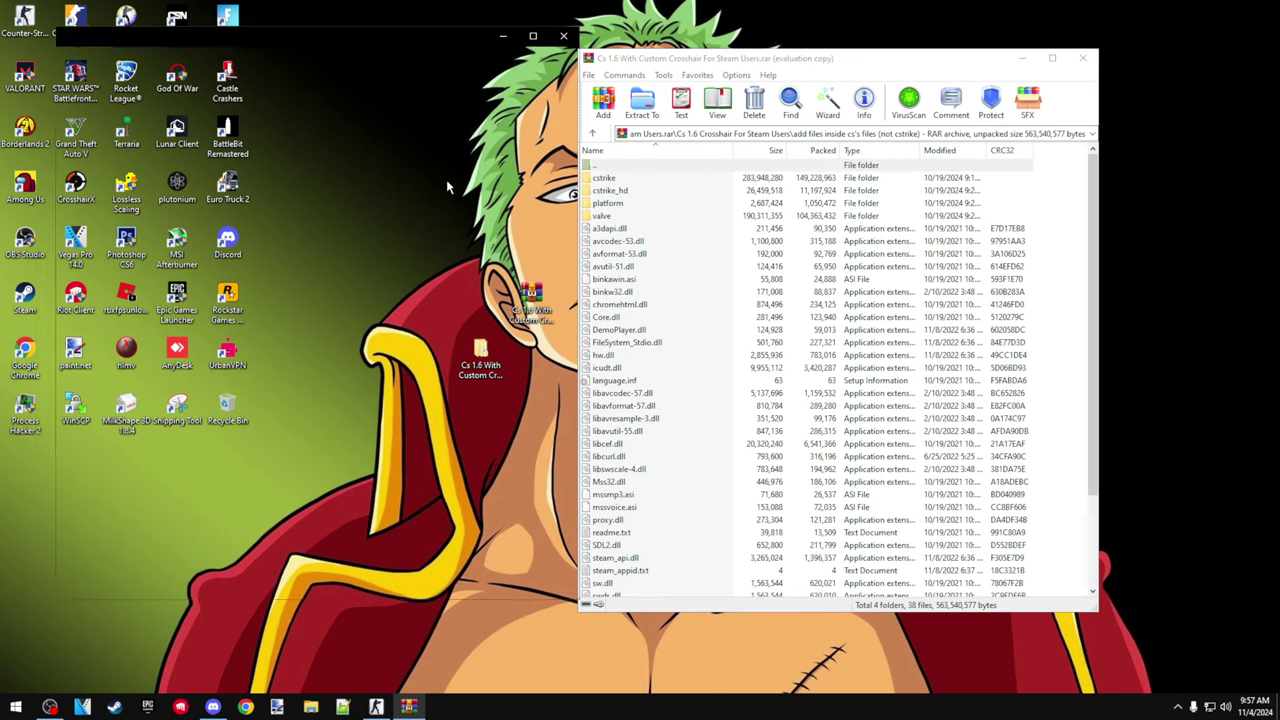
{"action": "left_click", "coordinate": [118, 244]}
{"action": "left_click", "coordinate": [110, 231]}
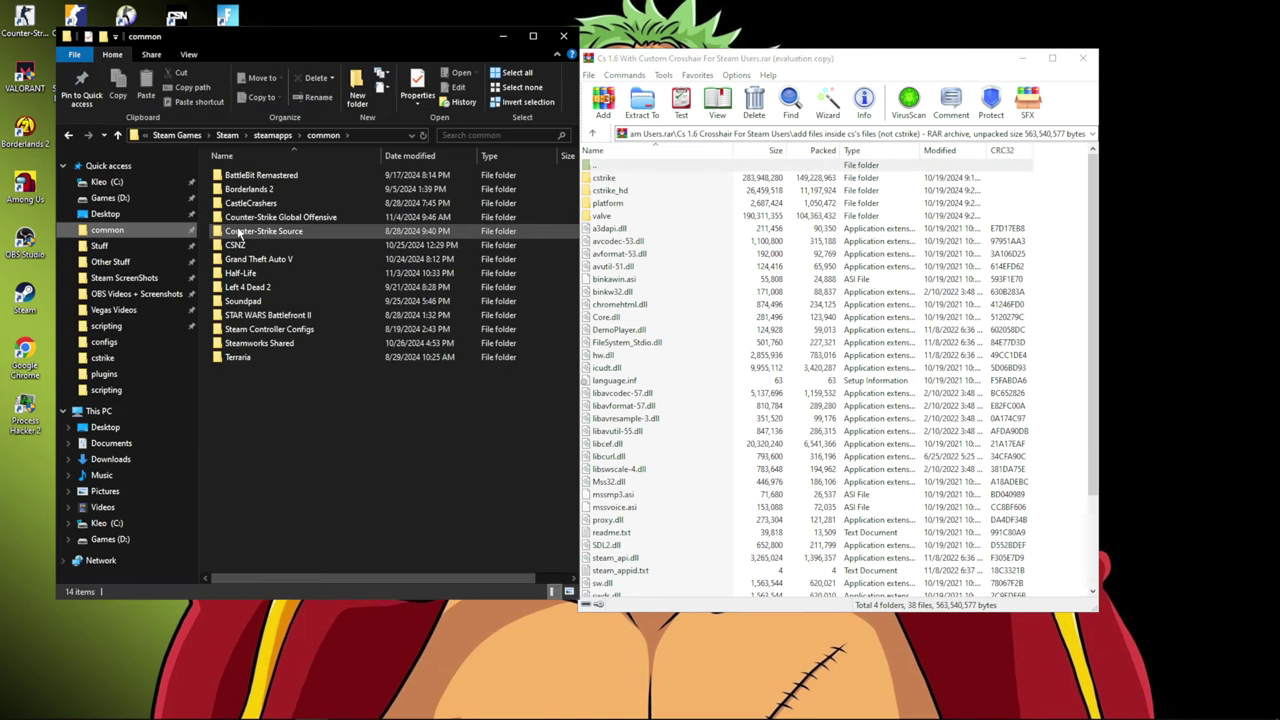
{"action": "left_click", "coordinate": [252, 275]}
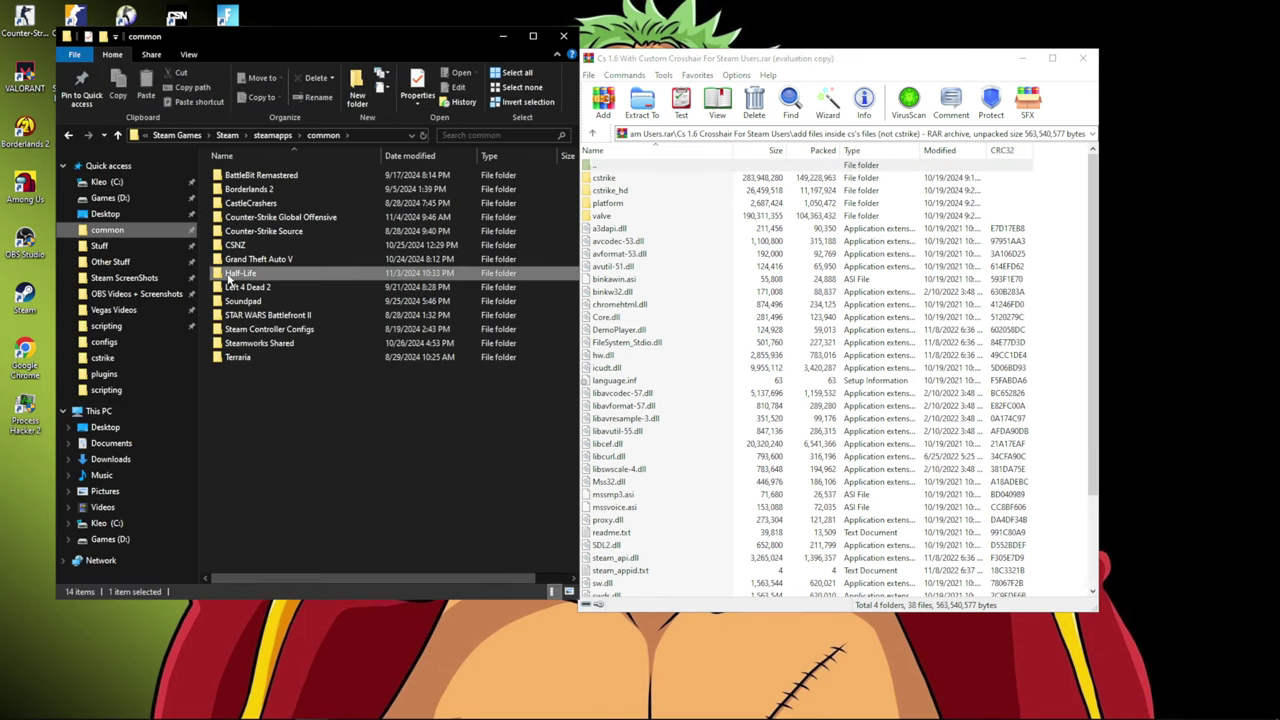
{"action": "double_click", "coordinate": [245, 276]}
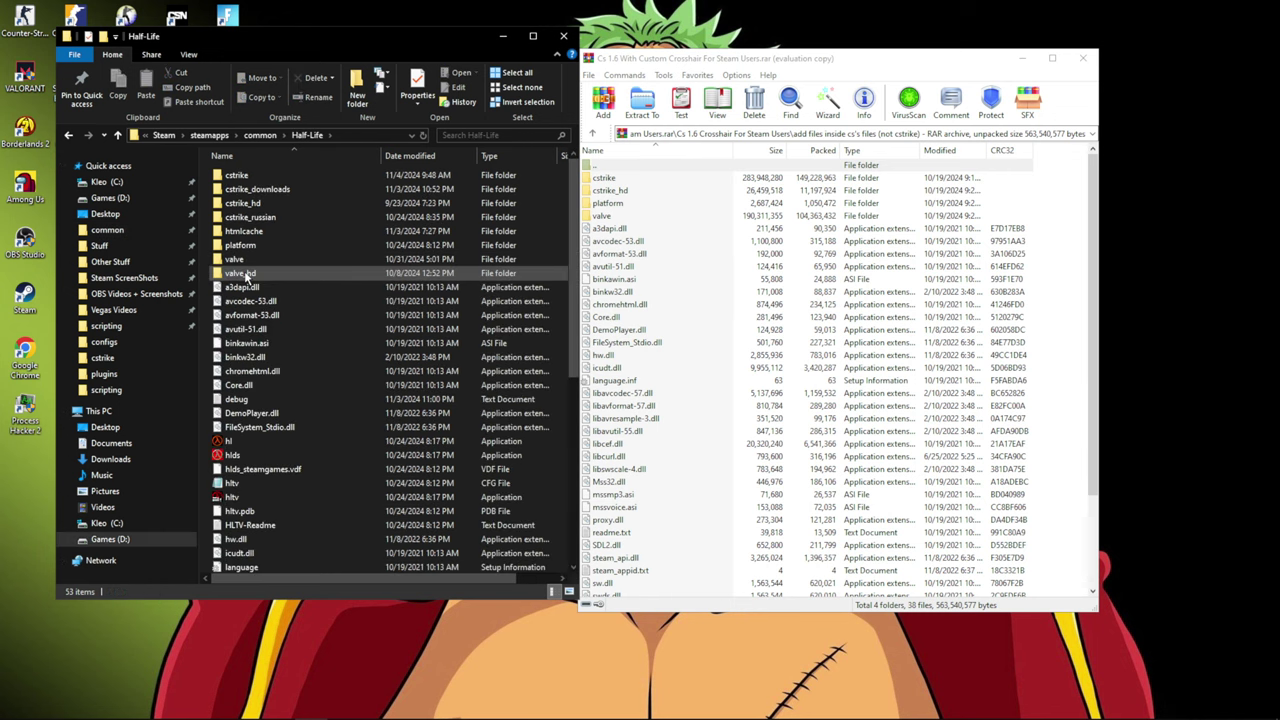
Step: Compare the archive's "add files inside cs's files (not cstrike)" folder with Half-Life and its cstrike subfolder, ending inside the archive's folder
{"action": "double_click", "coordinate": [600, 166]}
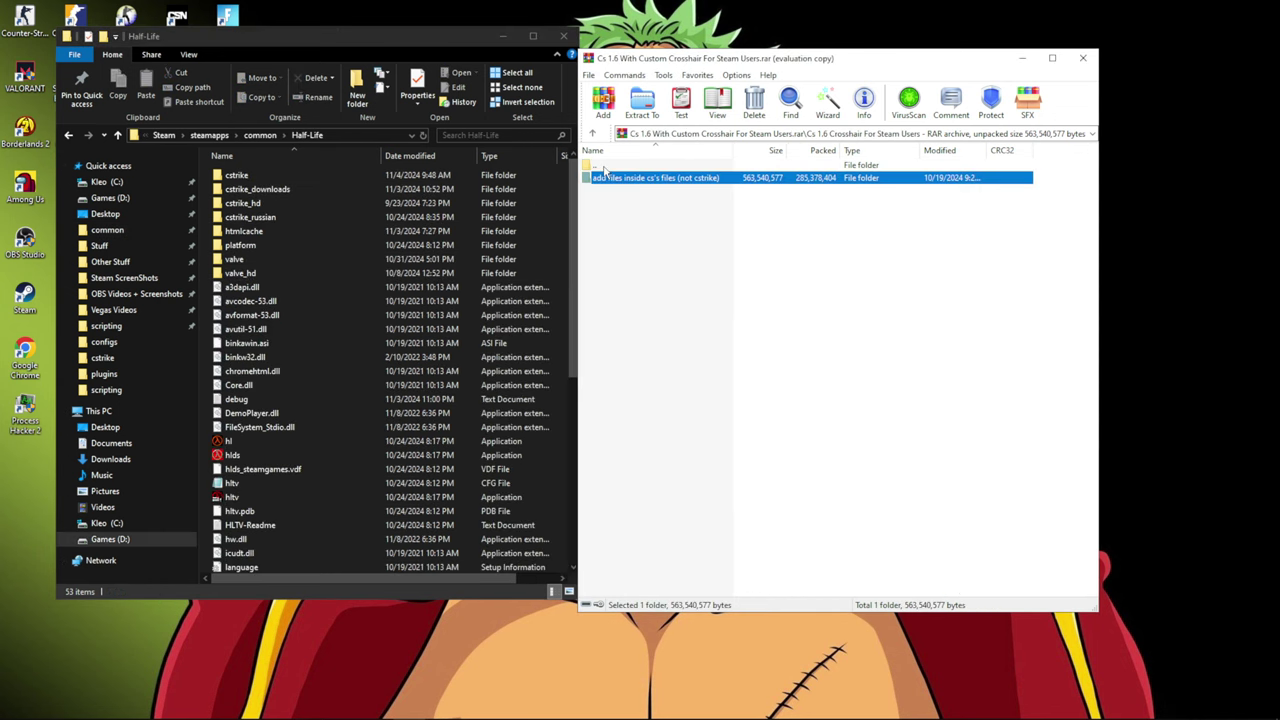
{"action": "left_click", "coordinate": [603, 192]}
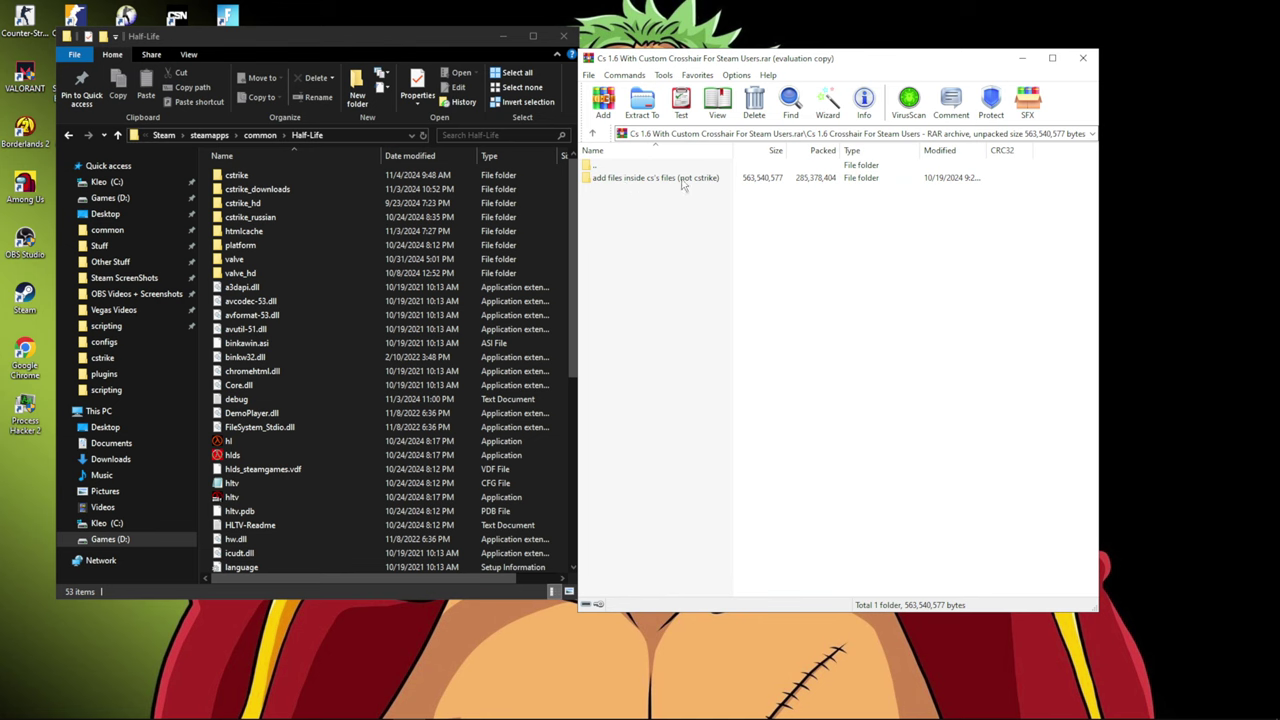
{"action": "double_click", "coordinate": [232, 175]}
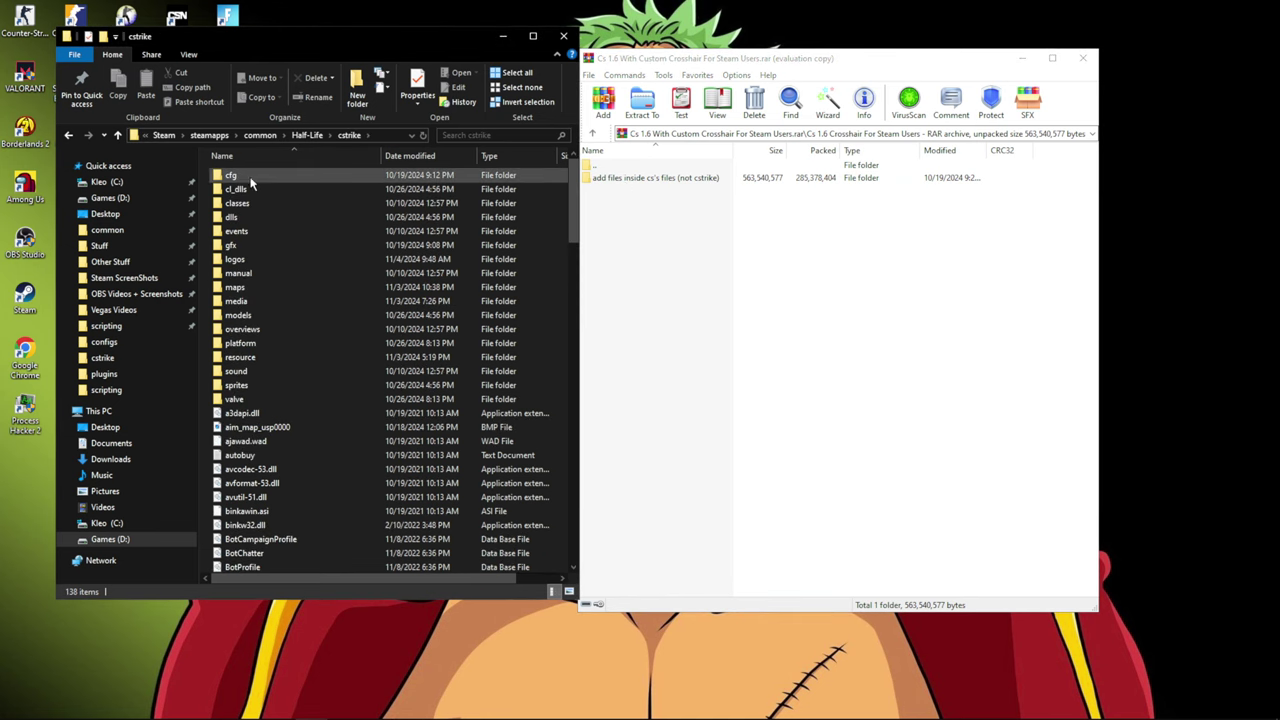
{"action": "left_click", "coordinate": [69, 135]}
{"action": "double_click", "coordinate": [612, 166]}
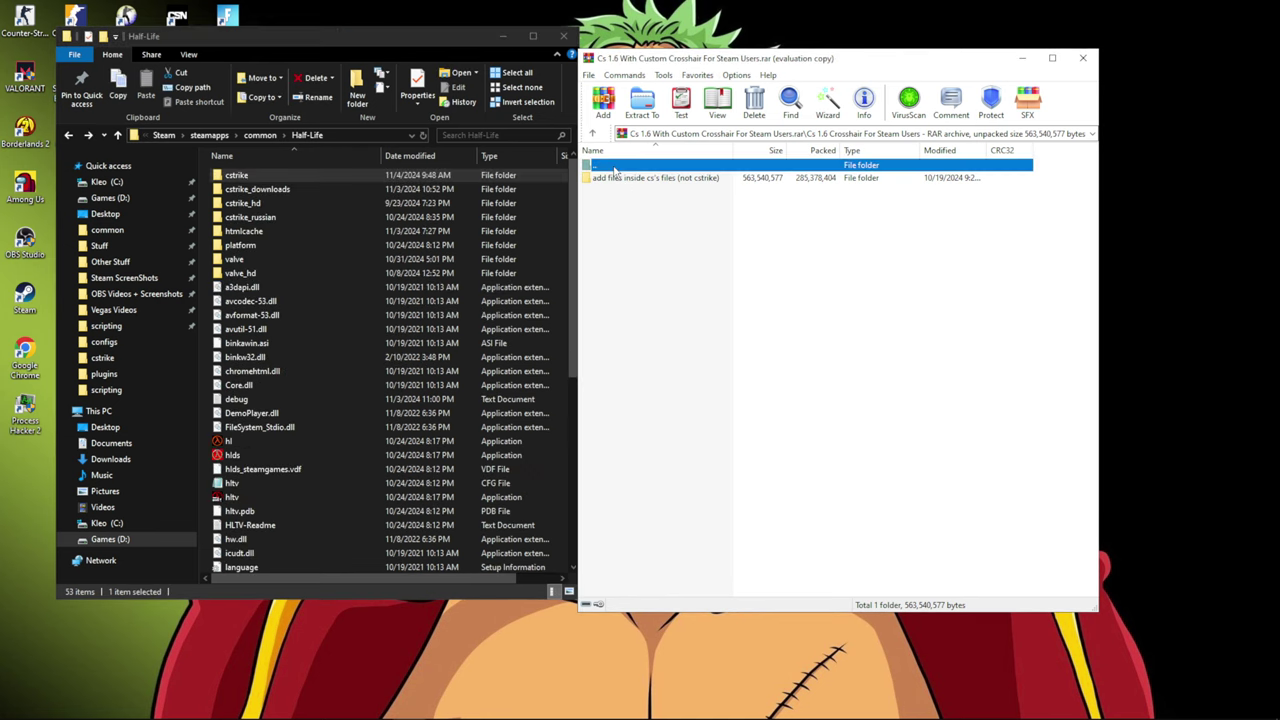
{"action": "double_click", "coordinate": [615, 176]}
{"action": "double_click", "coordinate": [628, 178]}
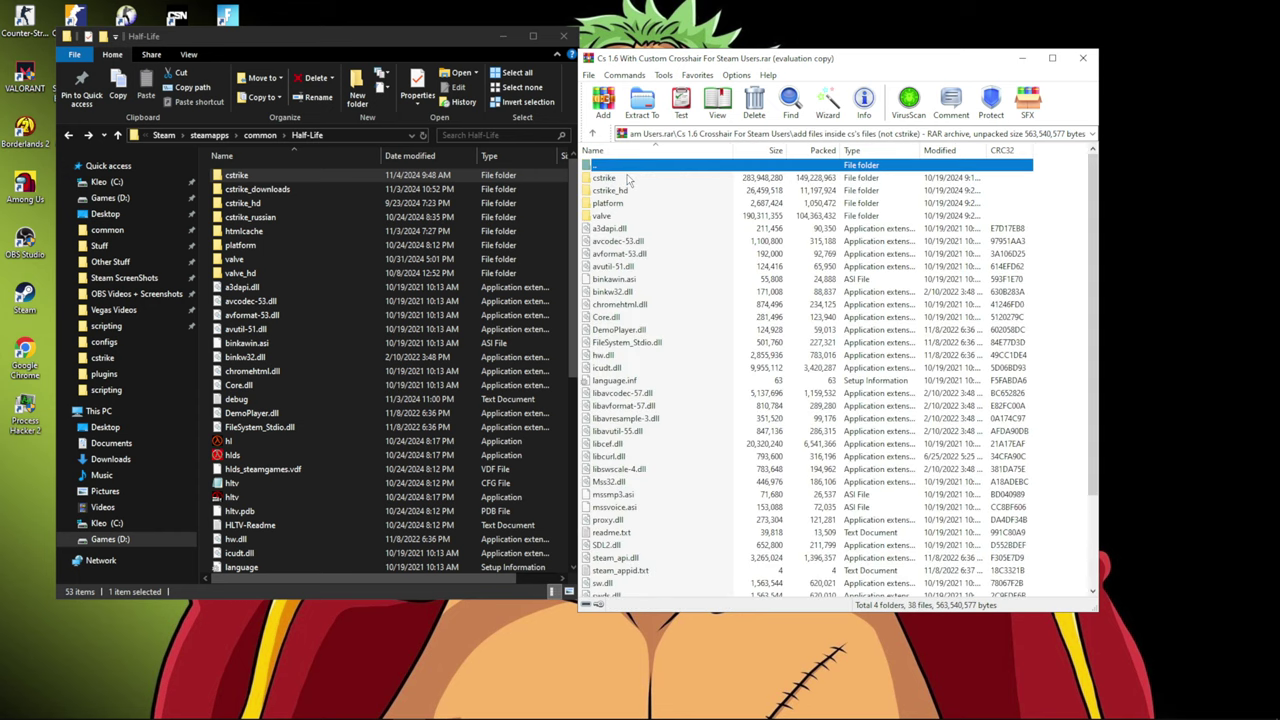
Step: Select all folders and files inside the archive's "add files" folder, and close the Half-Life folder and the archive
{"action": "left_click", "coordinate": [212, 180]}
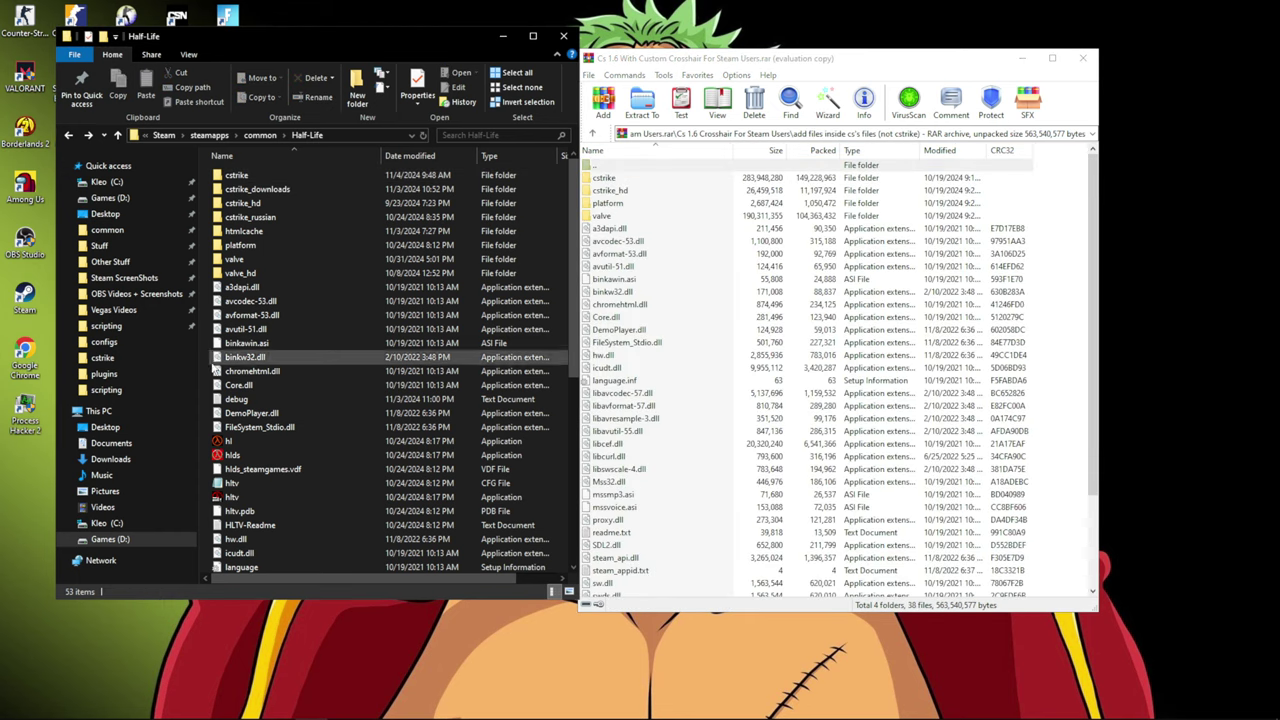
{"action": "left_click_drag", "start_coordinate": [1046, 182], "coordinate": [904, 657]}
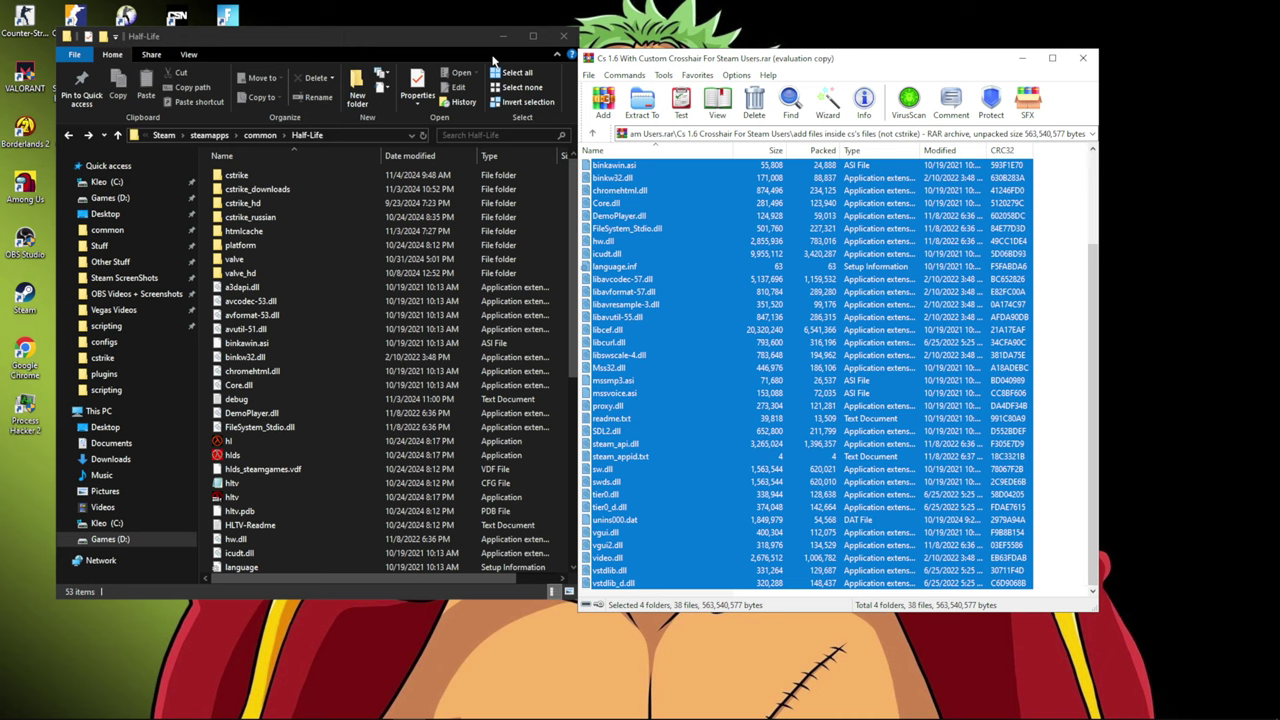
{"action": "left_click", "coordinate": [563, 36]}
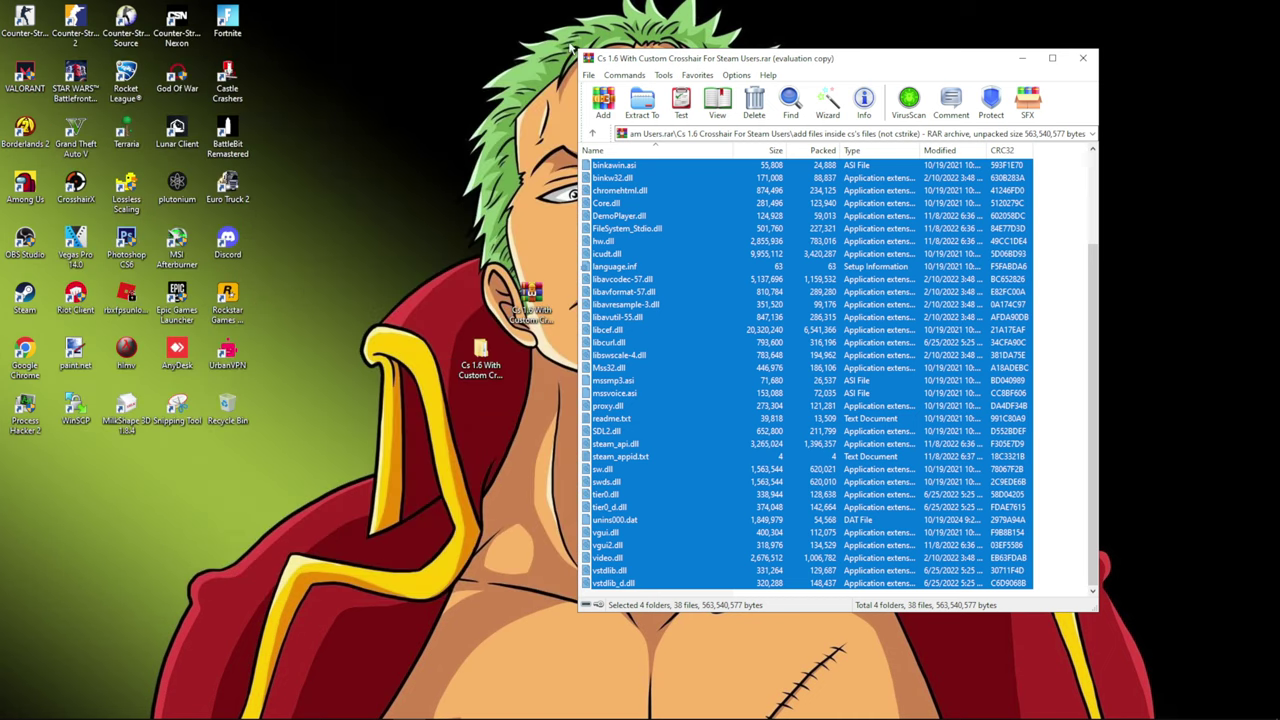
{"action": "left_click", "coordinate": [1082, 58]}
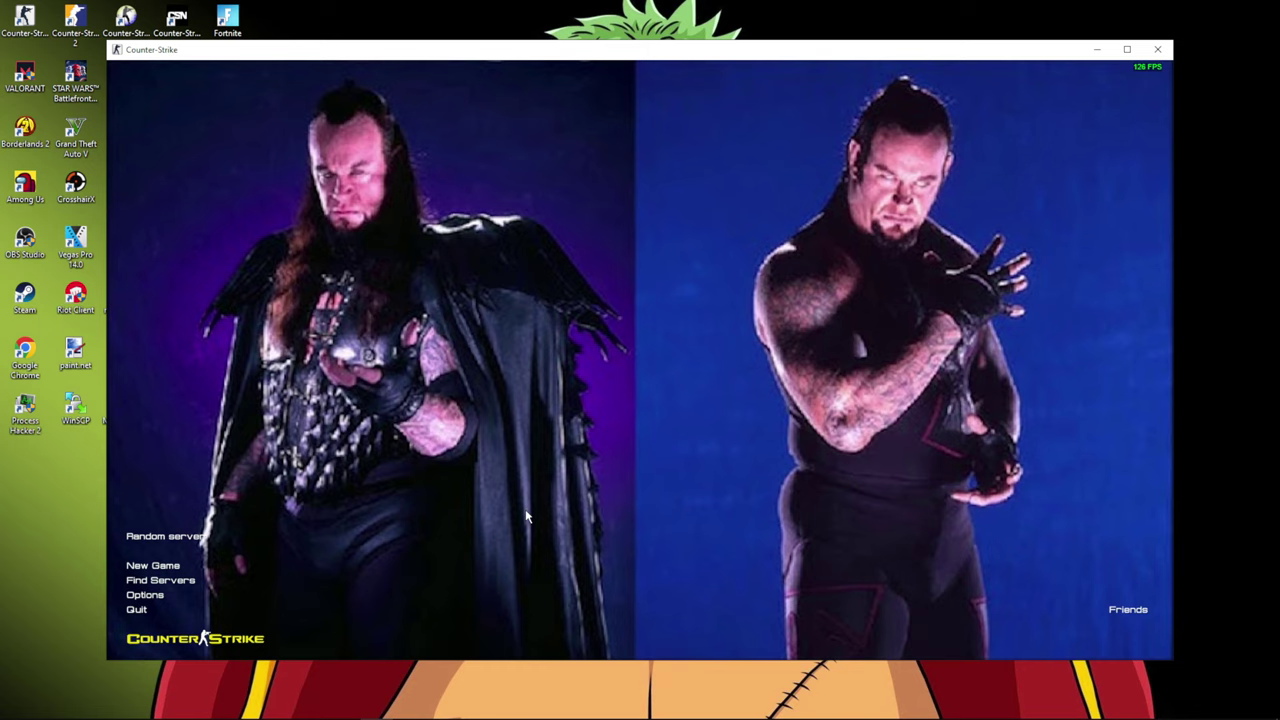
Step: Open the game options on the Multiplayer settings and reposition the dialog in the Counter-Strike window
{"action": "left_click", "coordinate": [145, 594]}
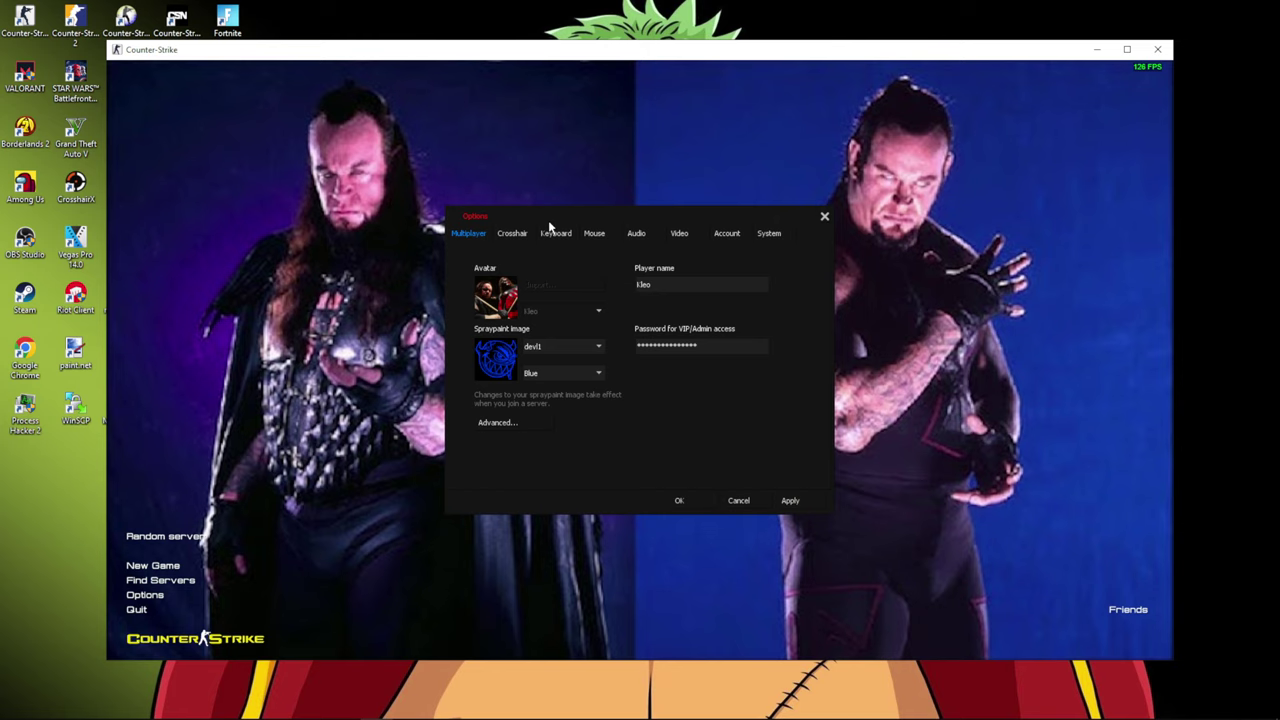
{"action": "left_click_drag", "start_coordinate": [543, 223], "coordinate": [536, 220]}
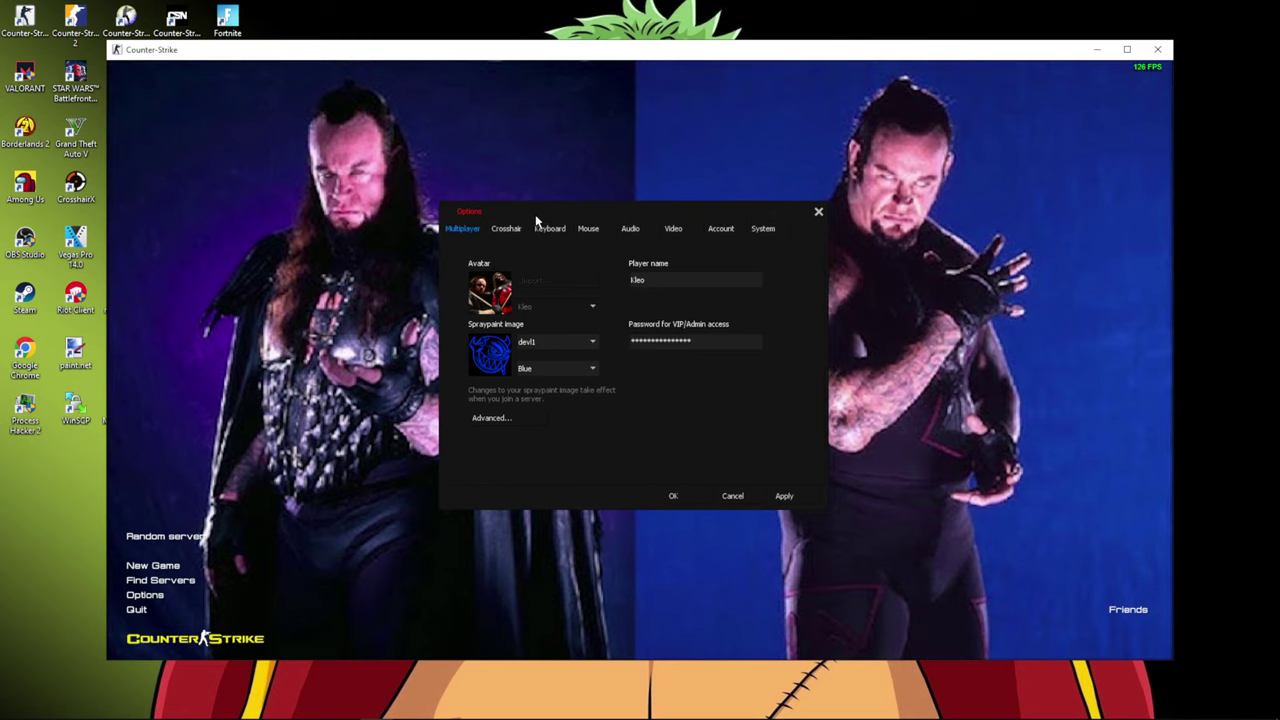
{"action": "mouse_move", "coordinate": [536, 220]}
{"action": "left_mouse_down"}
{"action": "mouse_move", "coordinate": [635, 206]}
{"action": "mouse_move", "coordinate": [518, 204]}
{"action": "left_mouse_up"}
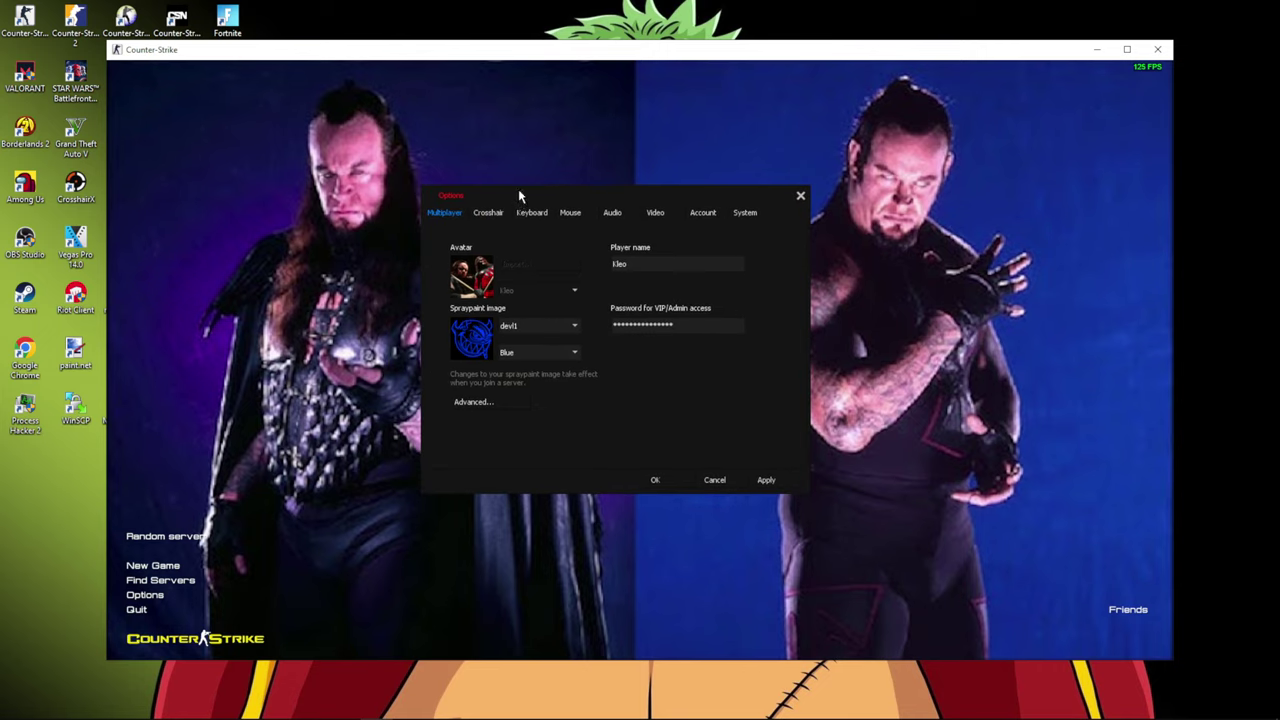
Step: Browse the Internet and Favorites server lists, and close the server browser
{"action": "left_click", "coordinate": [160, 580]}
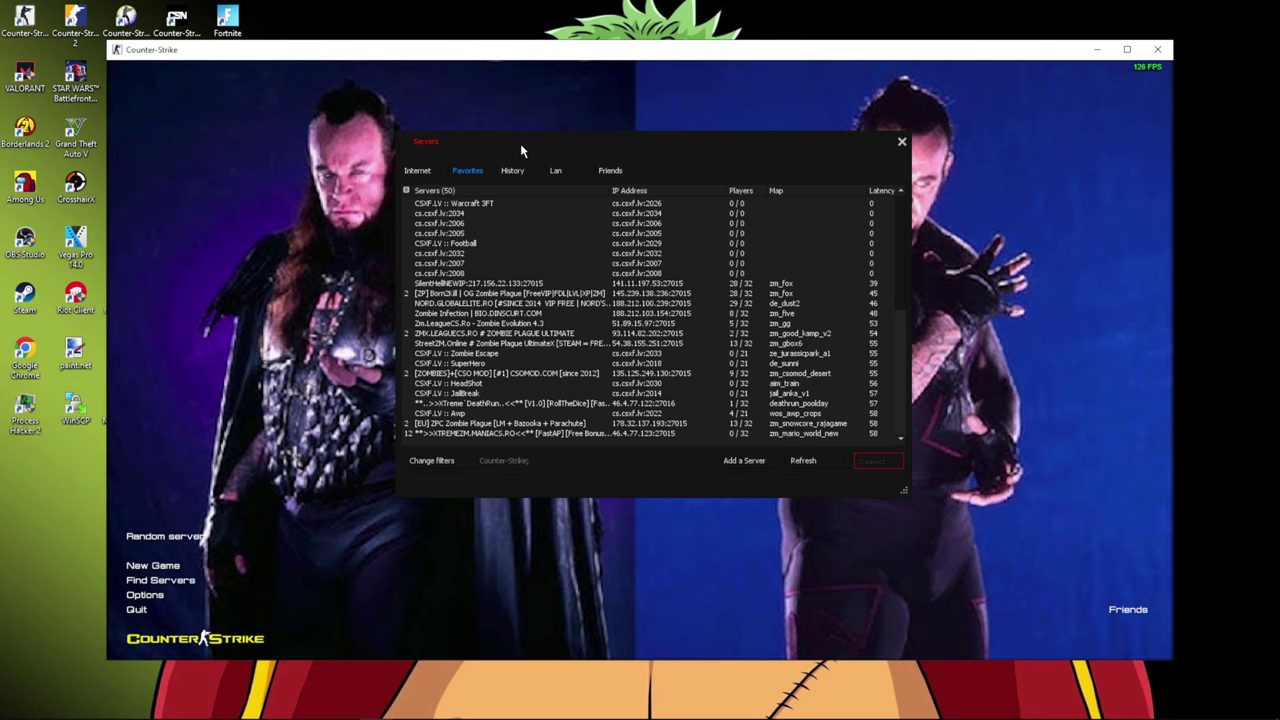
{"action": "left_click_drag", "start_coordinate": [520, 143], "coordinate": [482, 139]}
{"action": "left_click", "coordinate": [380, 166]}
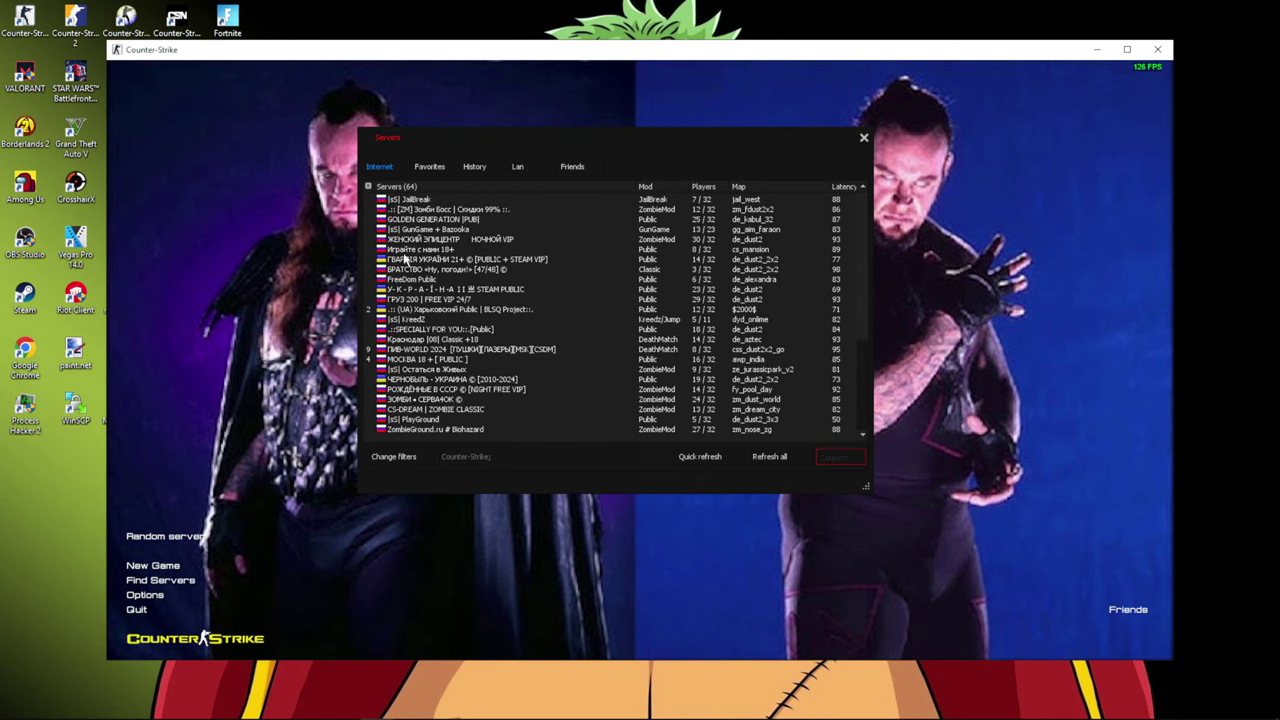
{"action": "left_click", "coordinate": [429, 166]}
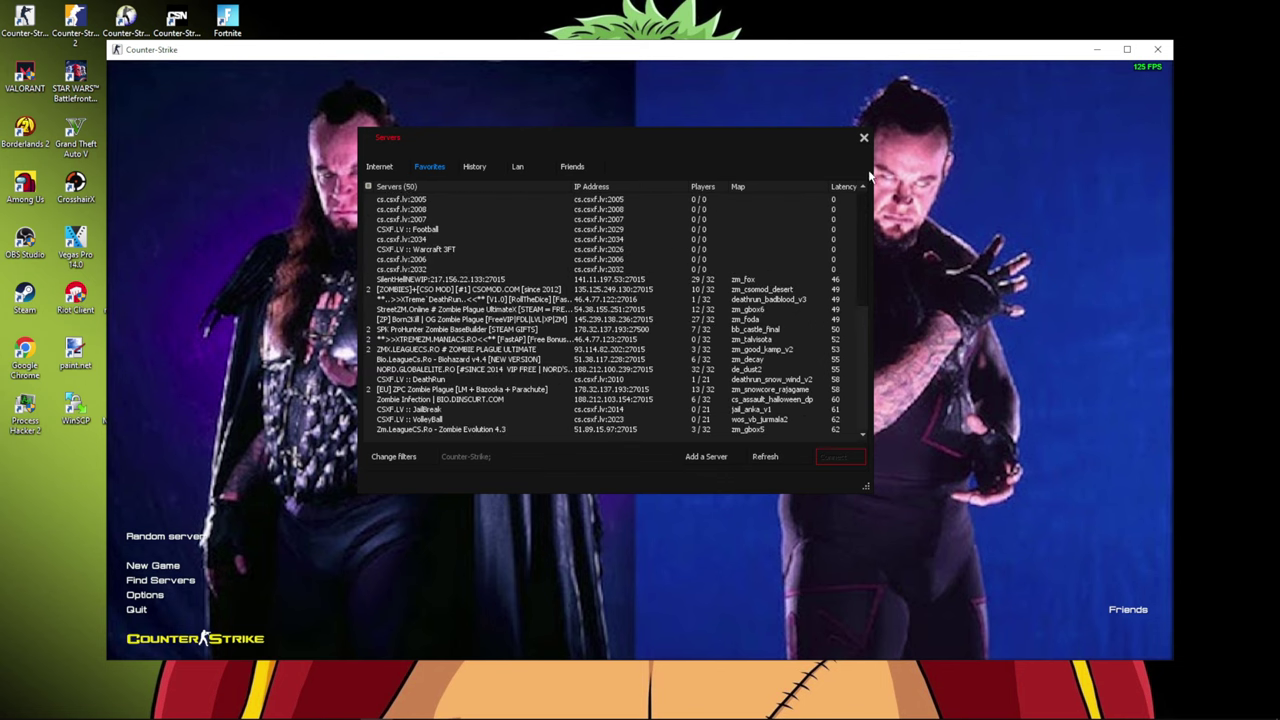
{"action": "left_click", "coordinate": [862, 140]}
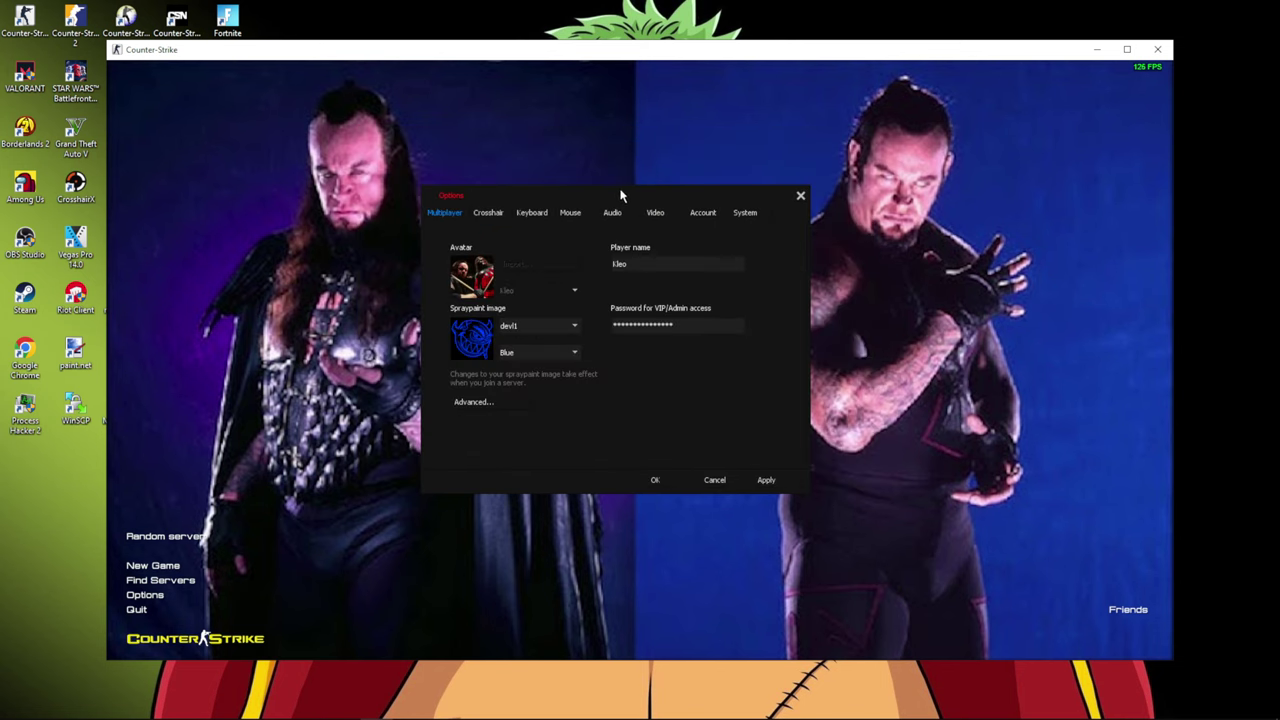
Step: Review the crosshair settings in the game options and try enabling Auto-Aim in the mouse settings
{"action": "left_click_drag", "start_coordinate": [622, 188], "coordinate": [611, 170]}
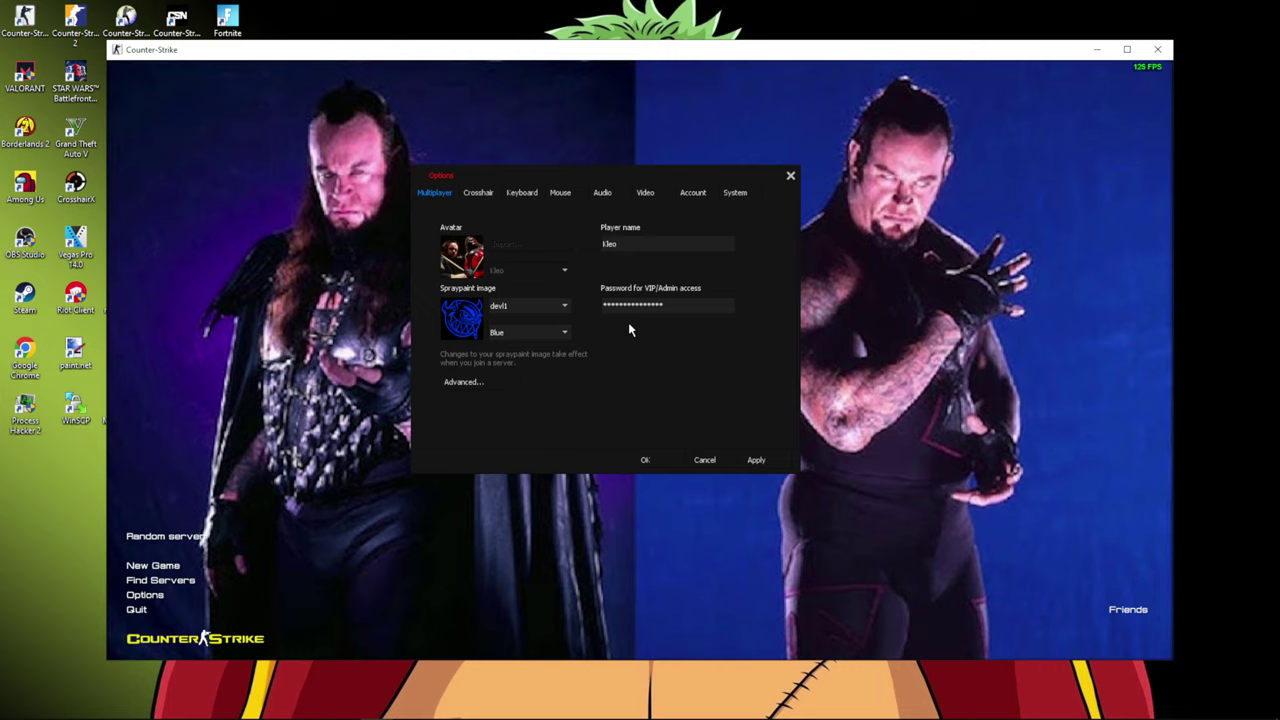
{"action": "left_click", "coordinate": [480, 194]}
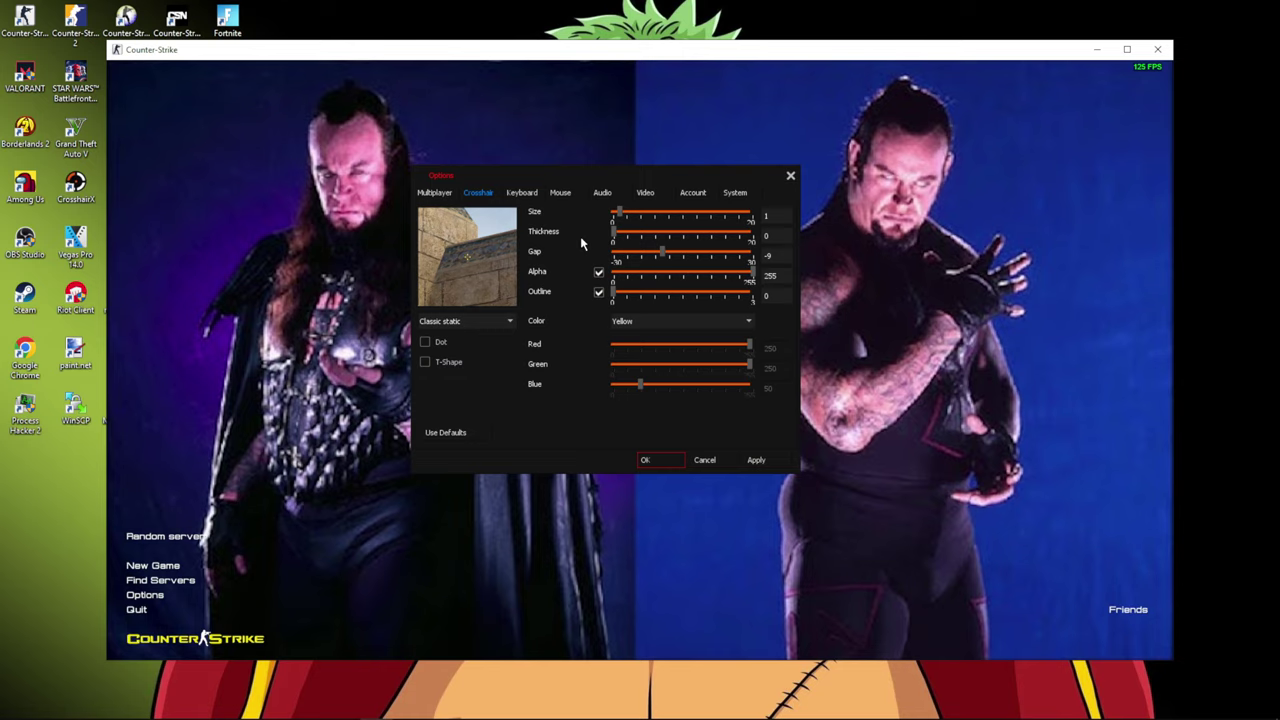
{"action": "left_click", "coordinate": [558, 193]}
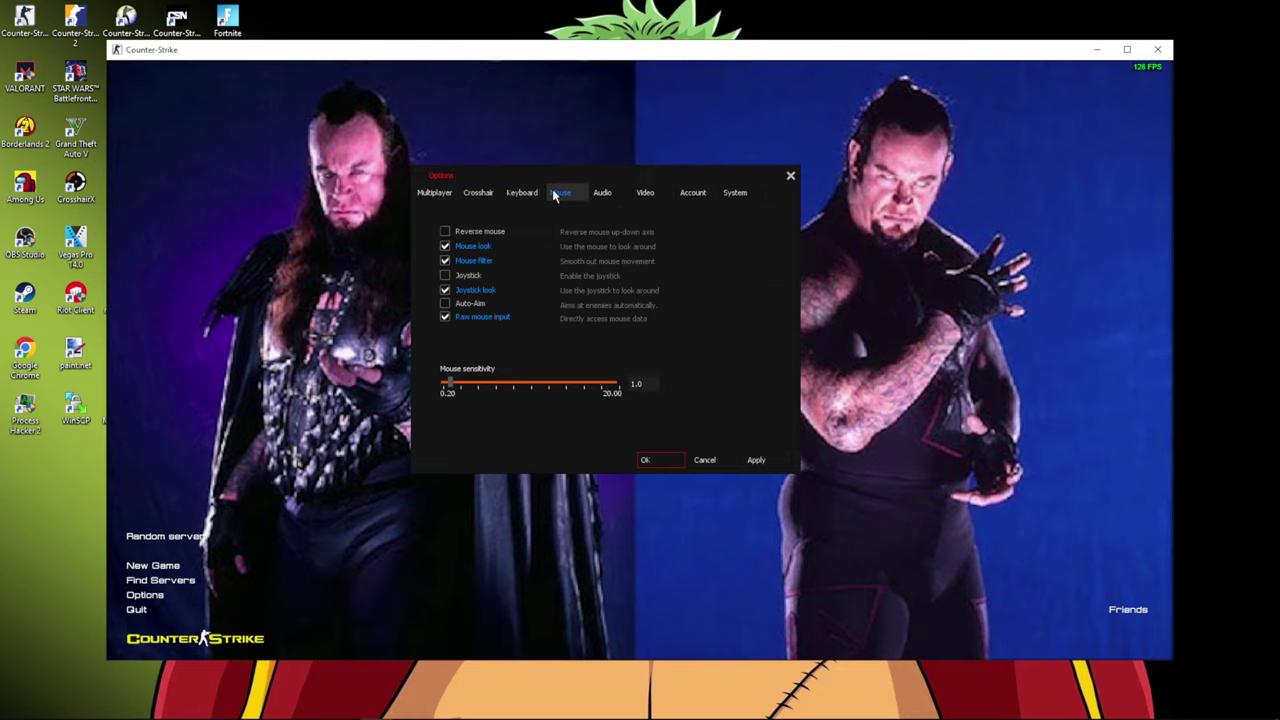
{"action": "left_click", "coordinate": [445, 303]}
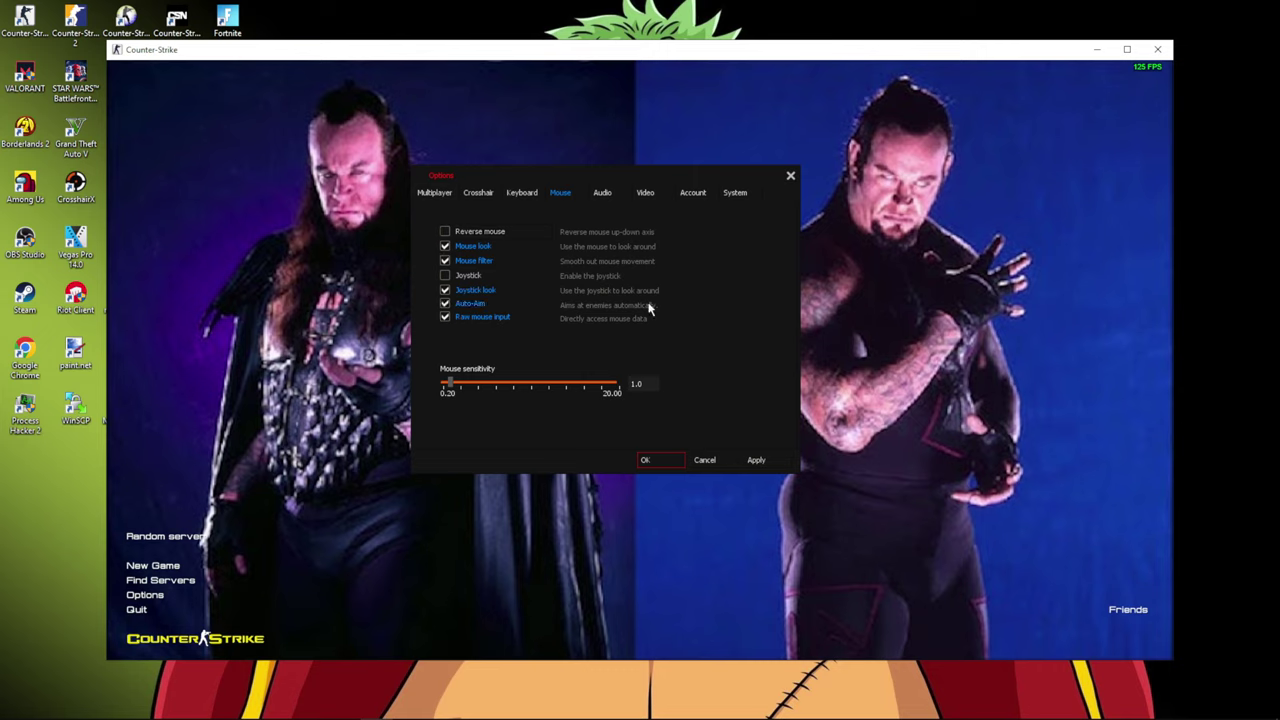
Step: Examine the Audio, Video, Account and System settings, and close the options without saving
{"action": "left_click", "coordinate": [602, 192]}
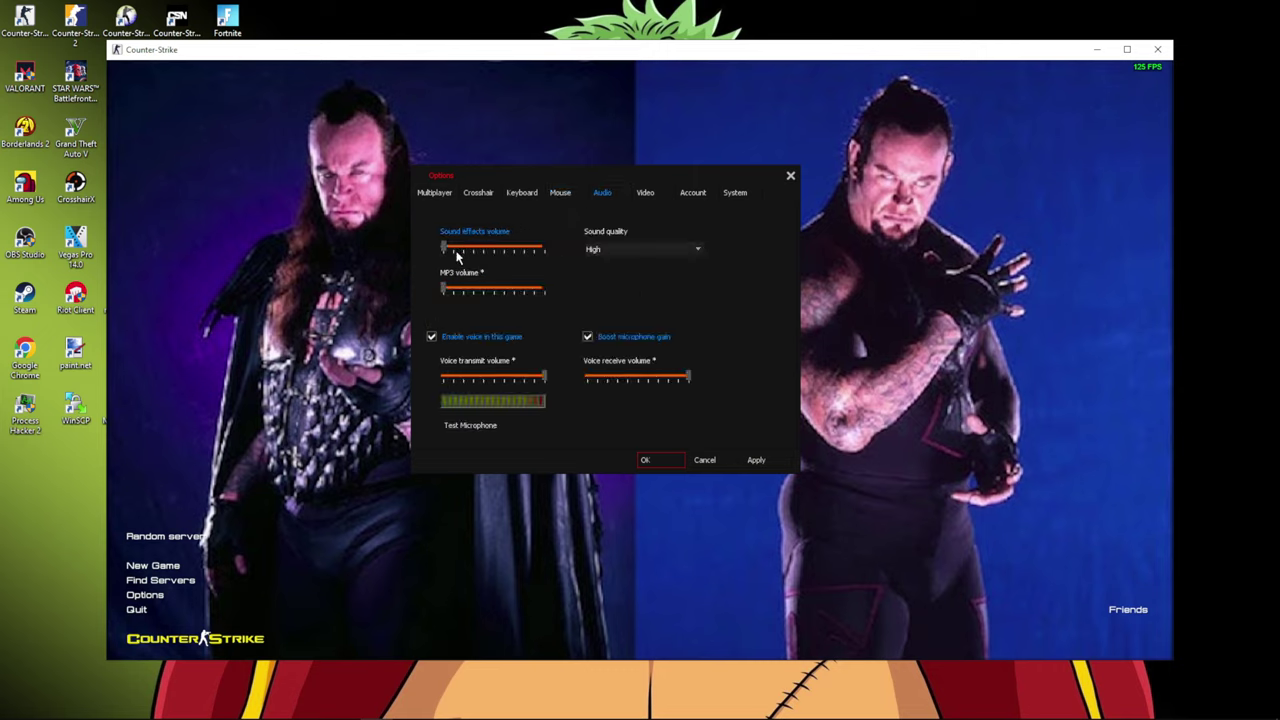
{"action": "left_click", "coordinate": [645, 192]}
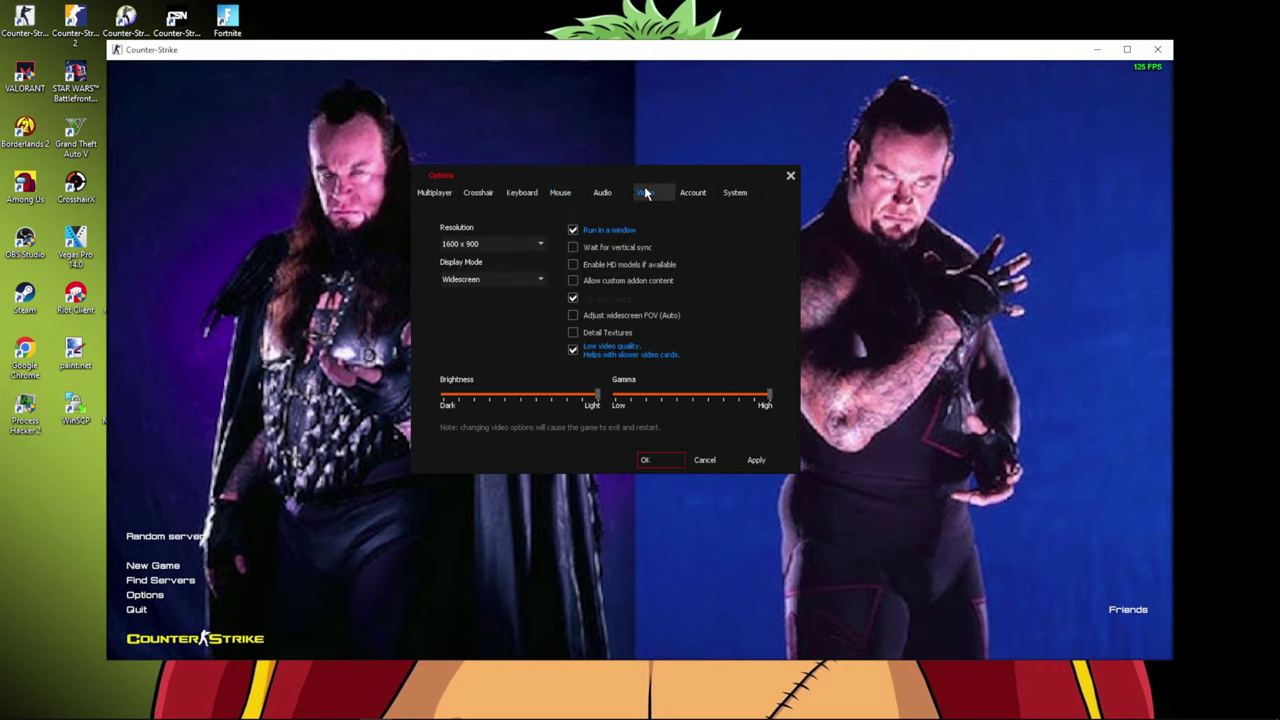
{"action": "left_click", "coordinate": [693, 192]}
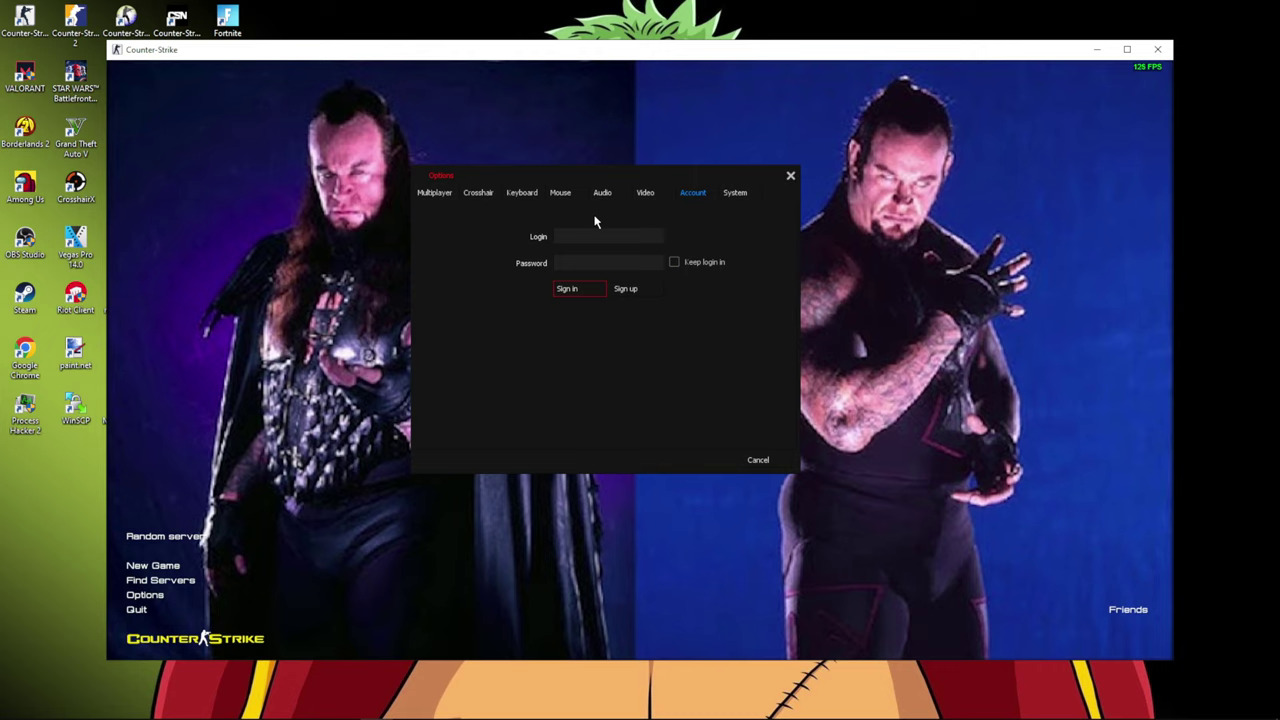
{"action": "left_click", "coordinate": [735, 193]}
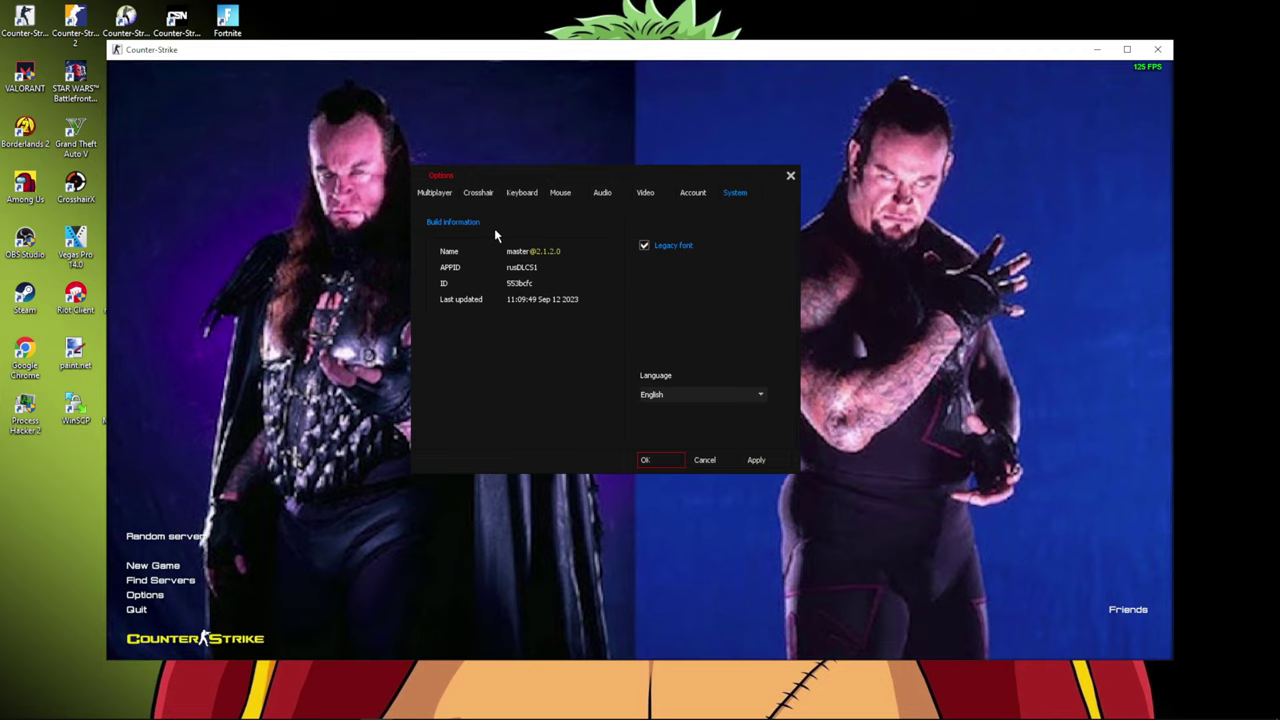
{"action": "left_click", "coordinate": [705, 460]}
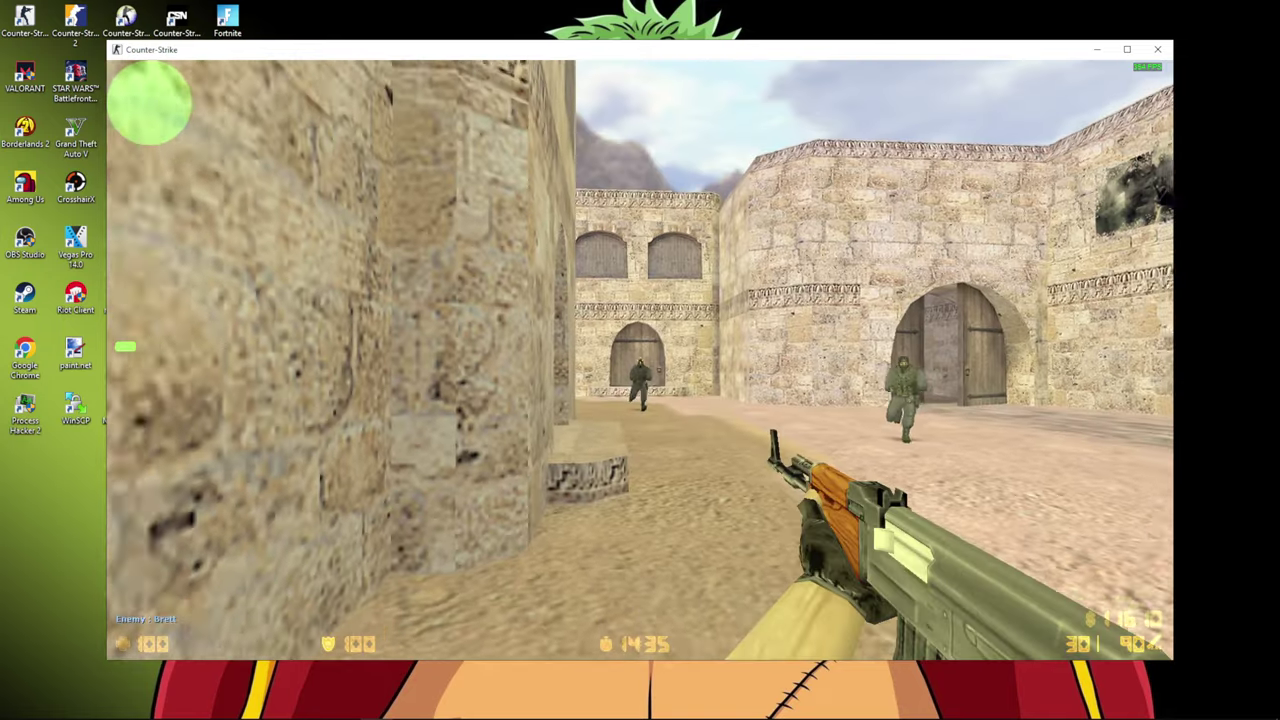
Step: Test the custom crosshair in a match by shooting the approaching enemy bots with the rifle
{"action": "key", "text": "4"}
{"action": "key", "text": "1"}
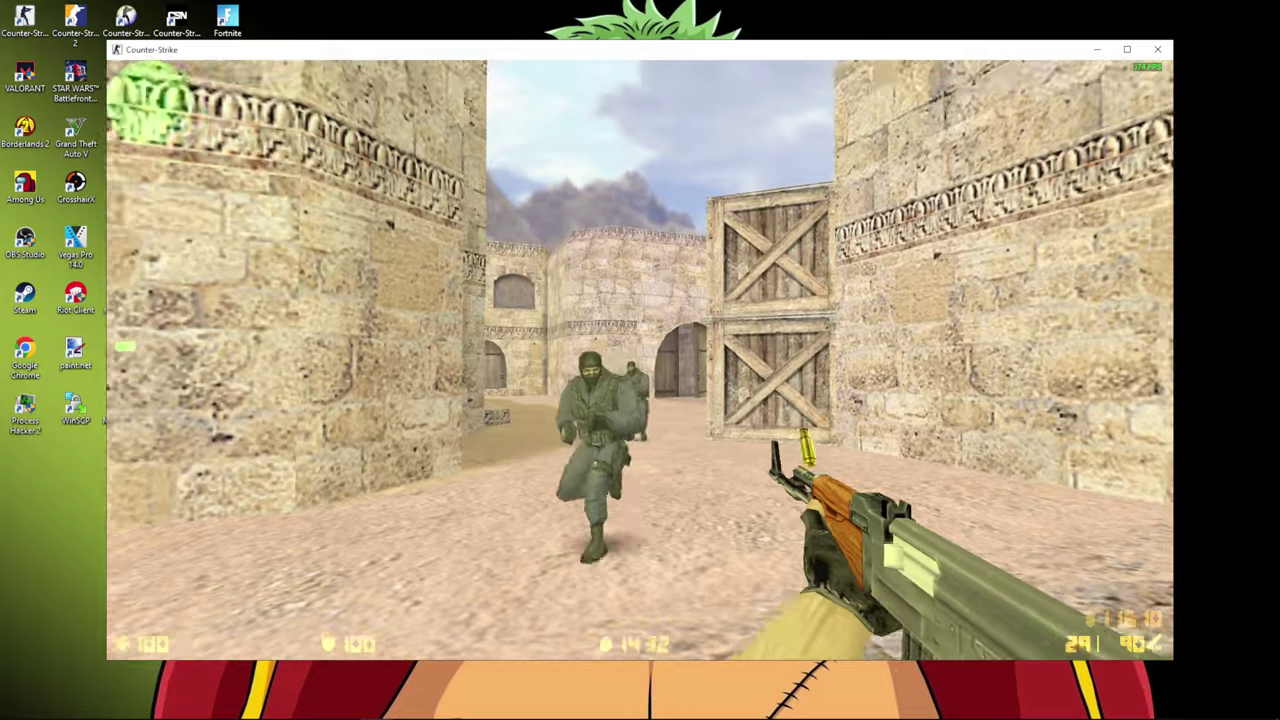
{"action": "left_click", "coordinate": [640, 360]}
{"action": "left_click", "coordinate": [640, 360]}
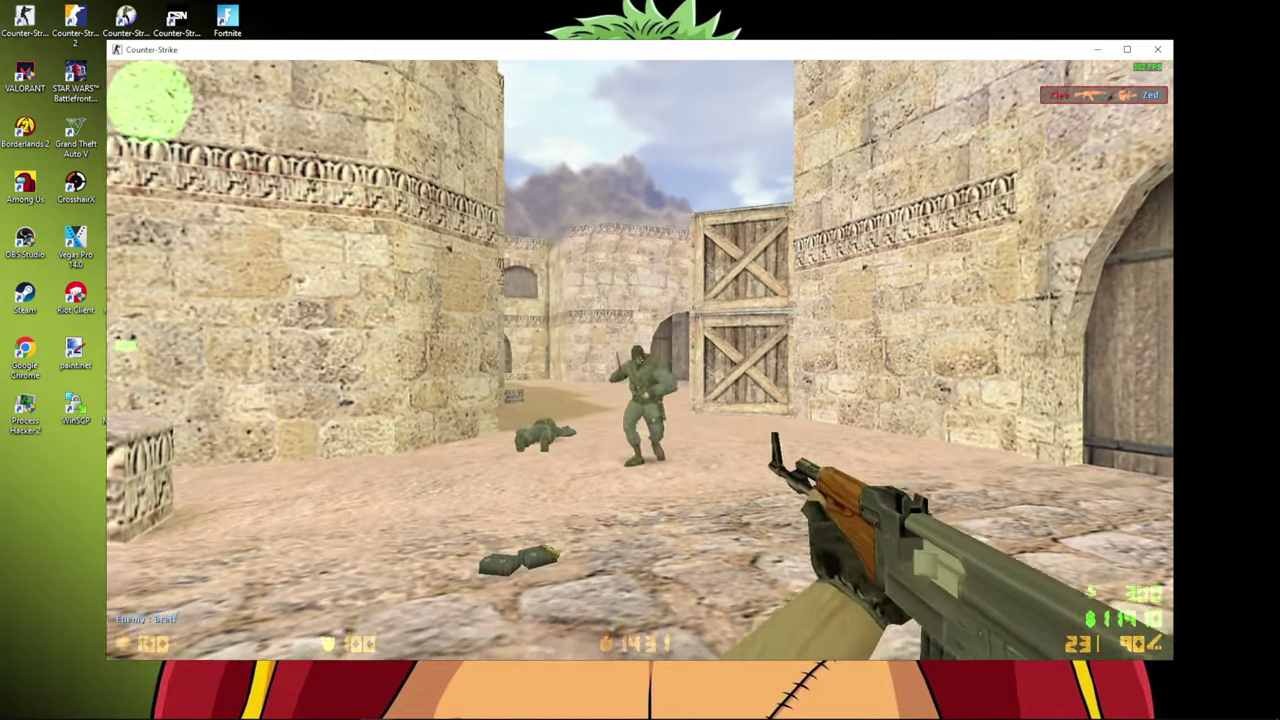
{"action": "left_click", "coordinate": [640, 360]}
{"action": "left_click", "coordinate": [640, 360]}
{"action": "left_click", "coordinate": [640, 360]}
{"action": "left_click", "coordinate": [640, 360]}
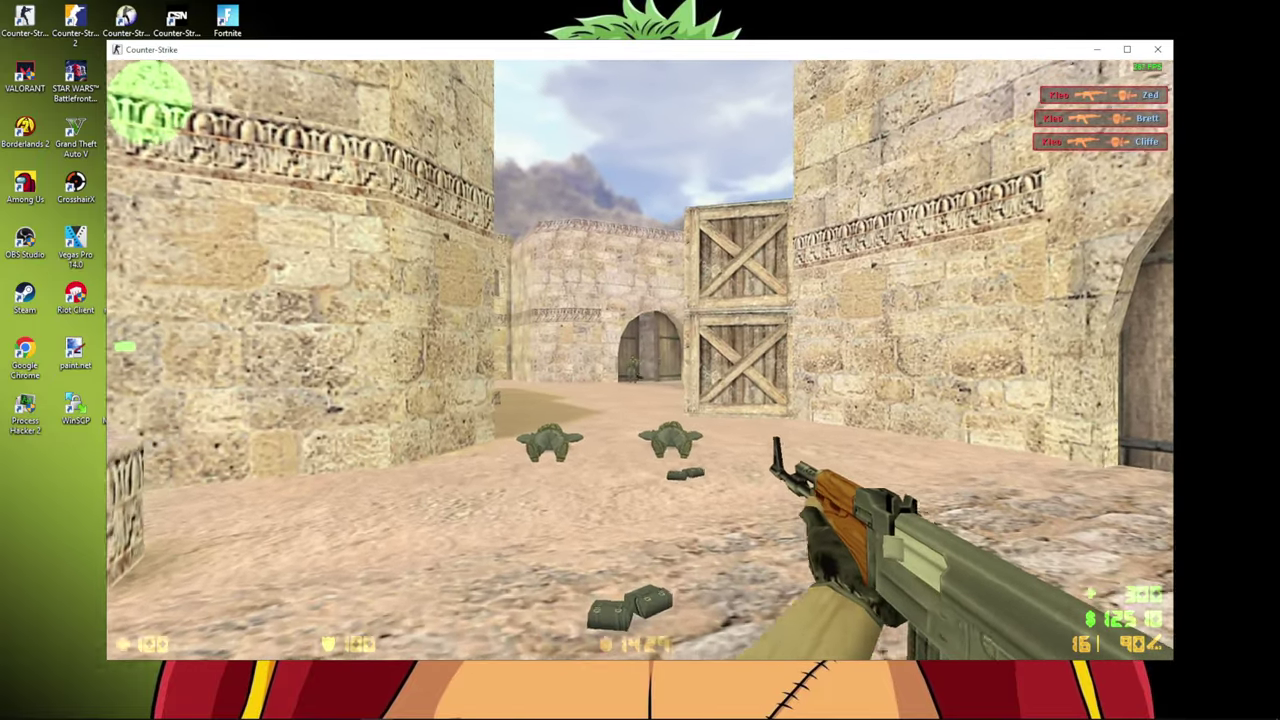
{"action": "left_click", "coordinate": [640, 360]}
{"action": "left_click", "coordinate": [640, 360]}
{"action": "left_click", "coordinate": [640, 360]}
{"action": "left_click", "coordinate": [640, 360]}
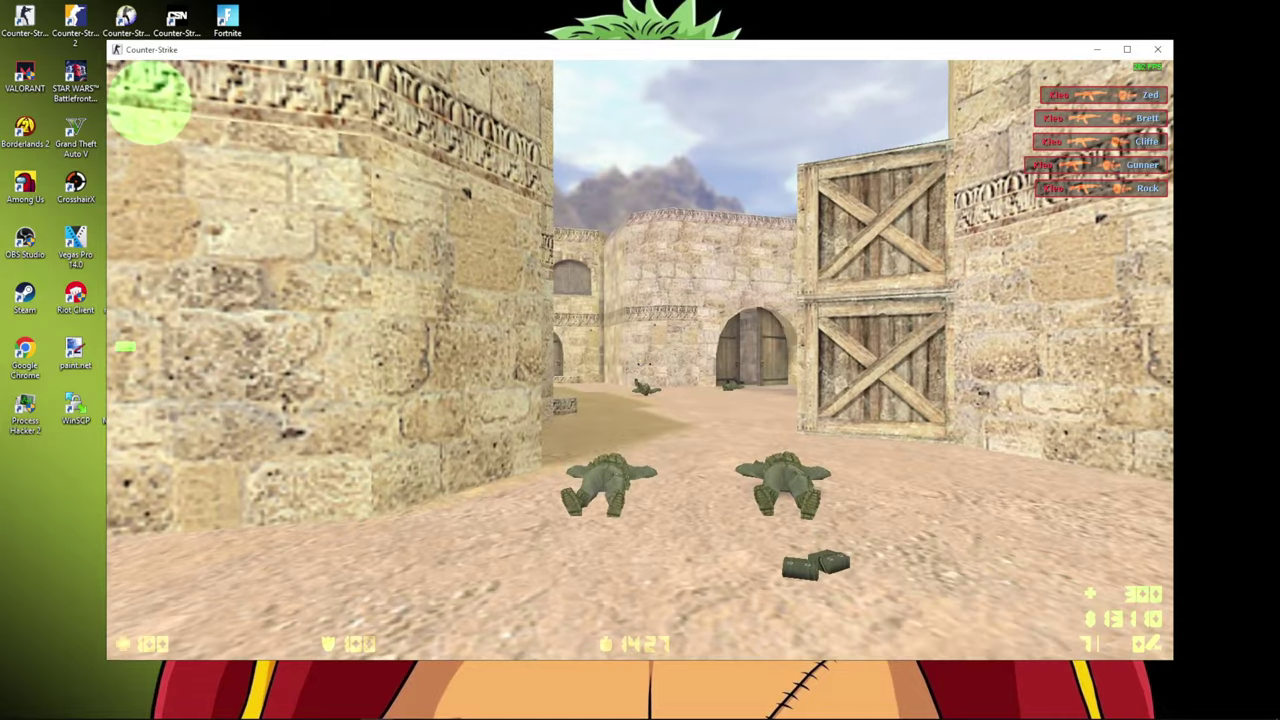
Step: Cycle through the carried weapons, including the pistol, and equip the knife
{"action": "key", "text": "q"}
{"action": "key", "text": "q"}
{"action": "key", "text": "q"}
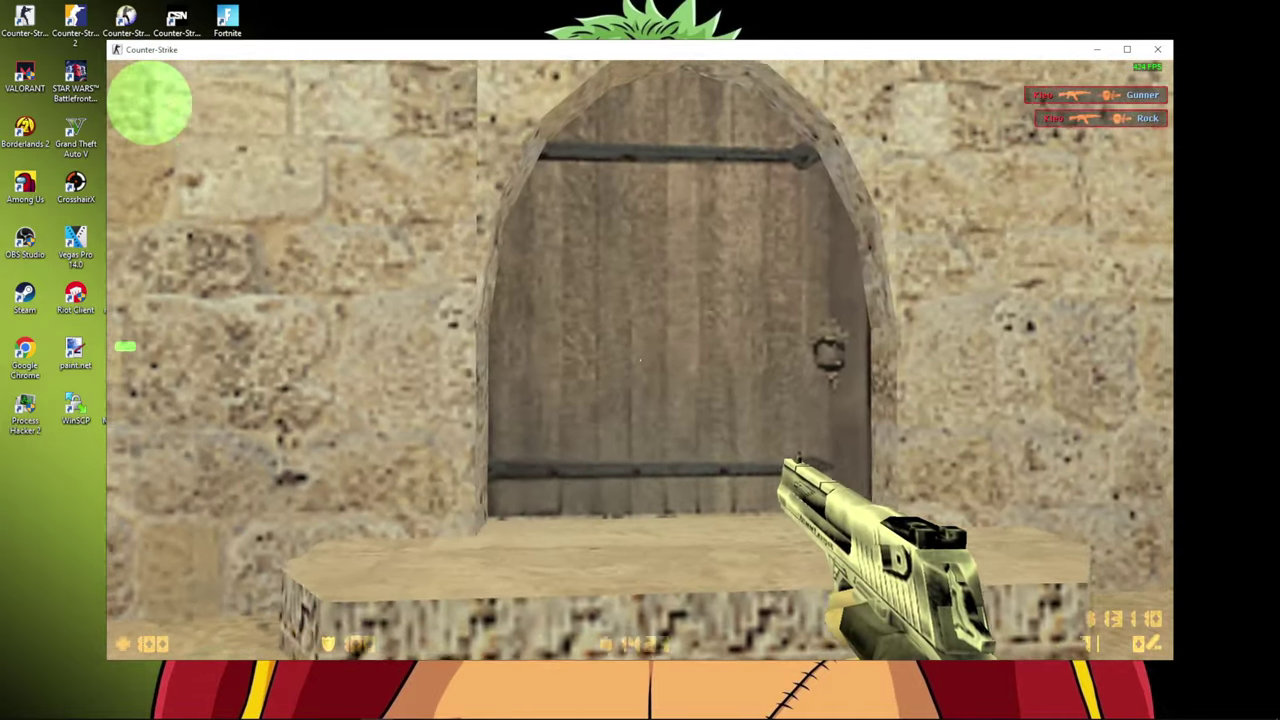
{"action": "key", "text": "3"}
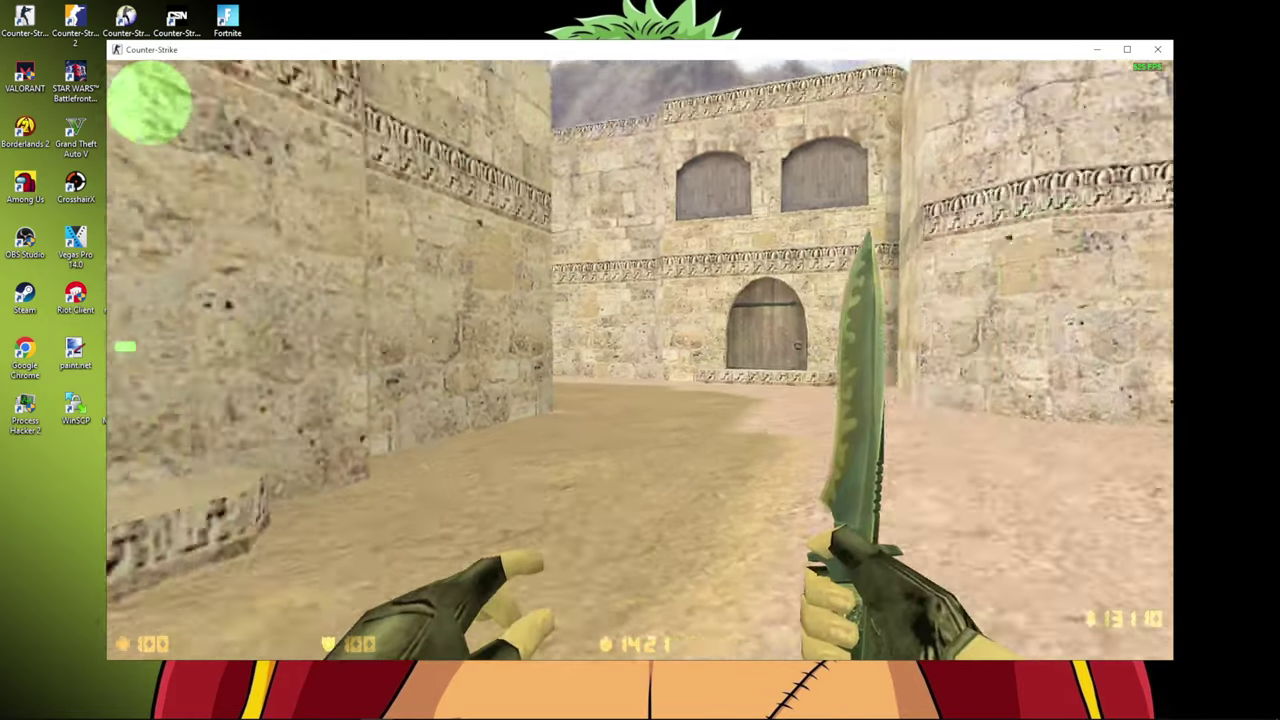
Step: Equip the rifle and test the crosshair by shooting the approaching enemy bot
{"action": "key", "text": "4"}
{"action": "key", "text": "1"}
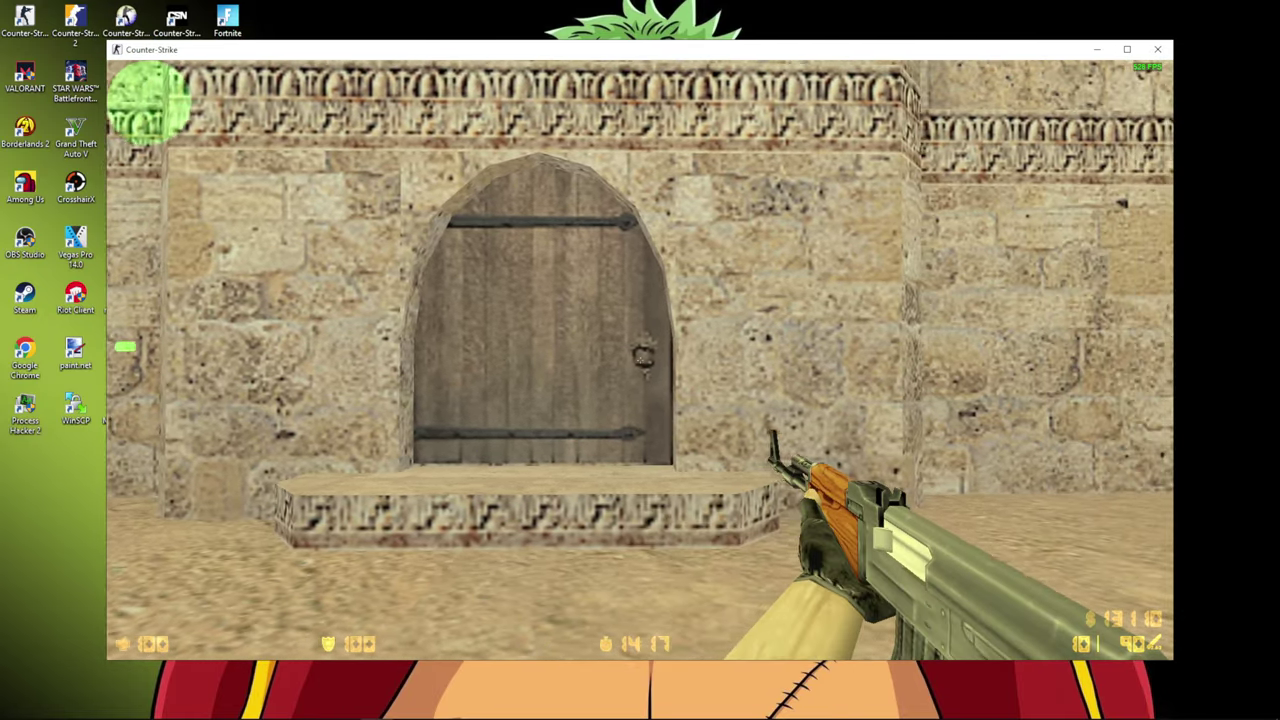
{"action": "left_click", "coordinate": [640, 360]}
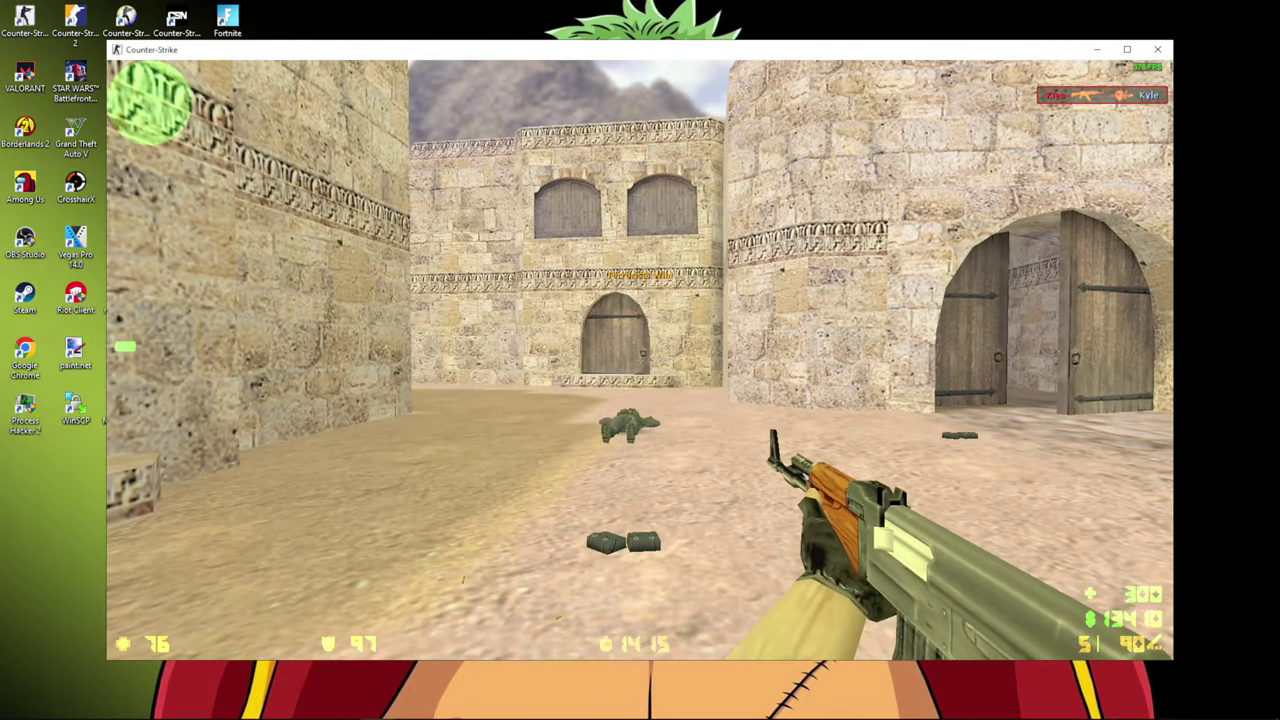
Step: Advance through the map with the pistol equipped and switch back to the rifle
{"action": "key", "text": "2"}
{"action": "key", "text": "w"}
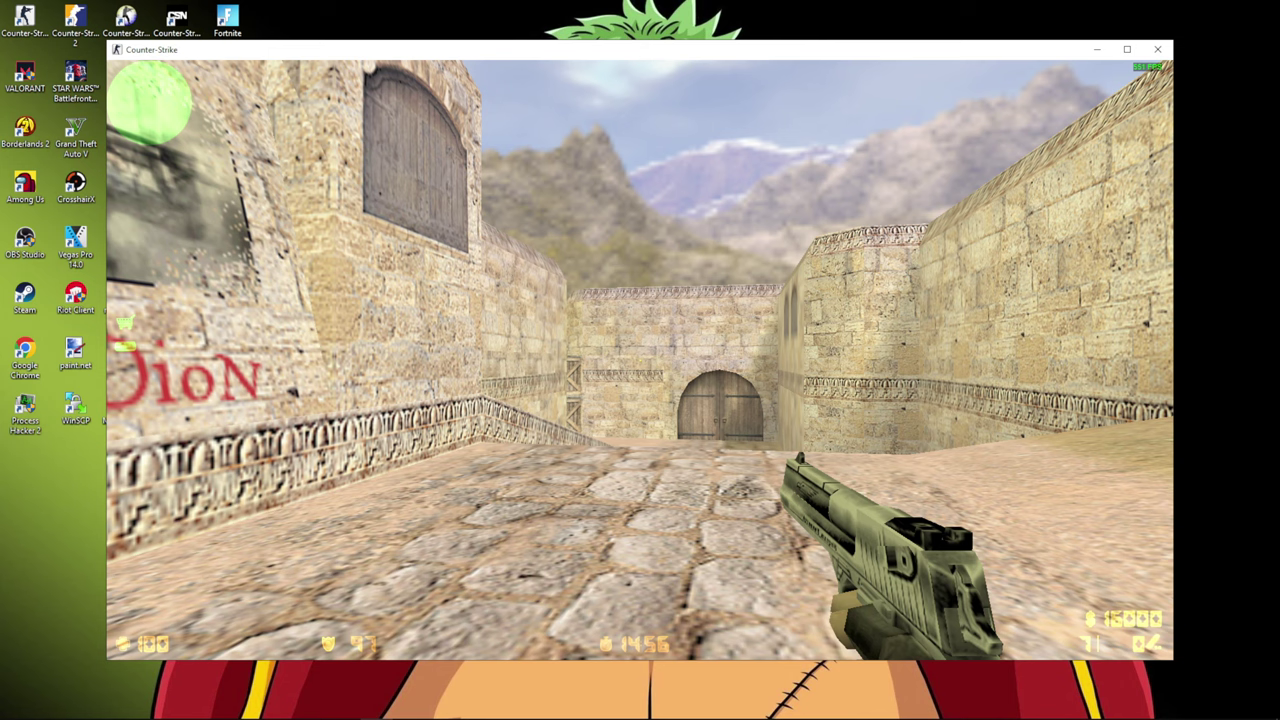
{"action": "key", "text": "1"}
{"action": "key", "text": "w"}
Step: Open the crosshair settings in the game options and examine the available color choices, keeping Yellow
{"action": "key", "text": "Escape"}
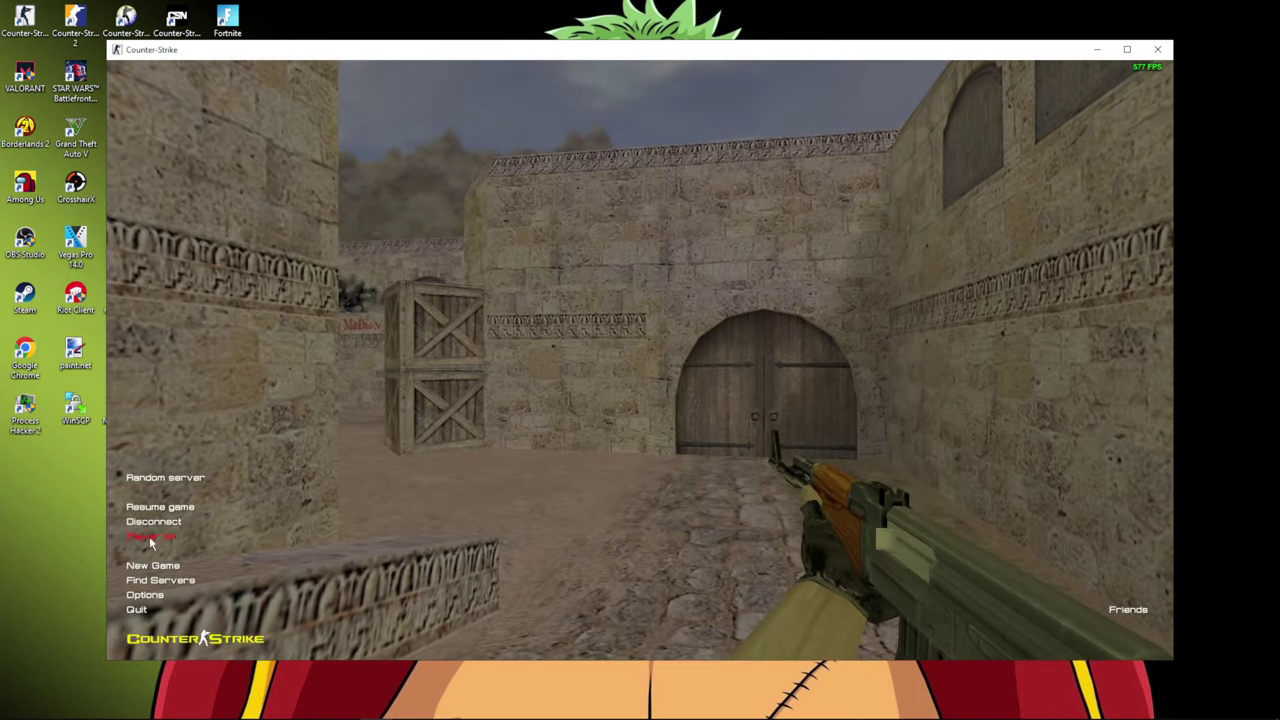
{"action": "left_click", "coordinate": [142, 596]}
{"action": "left_click", "coordinate": [555, 233]}
{"action": "left_click", "coordinate": [512, 234]}
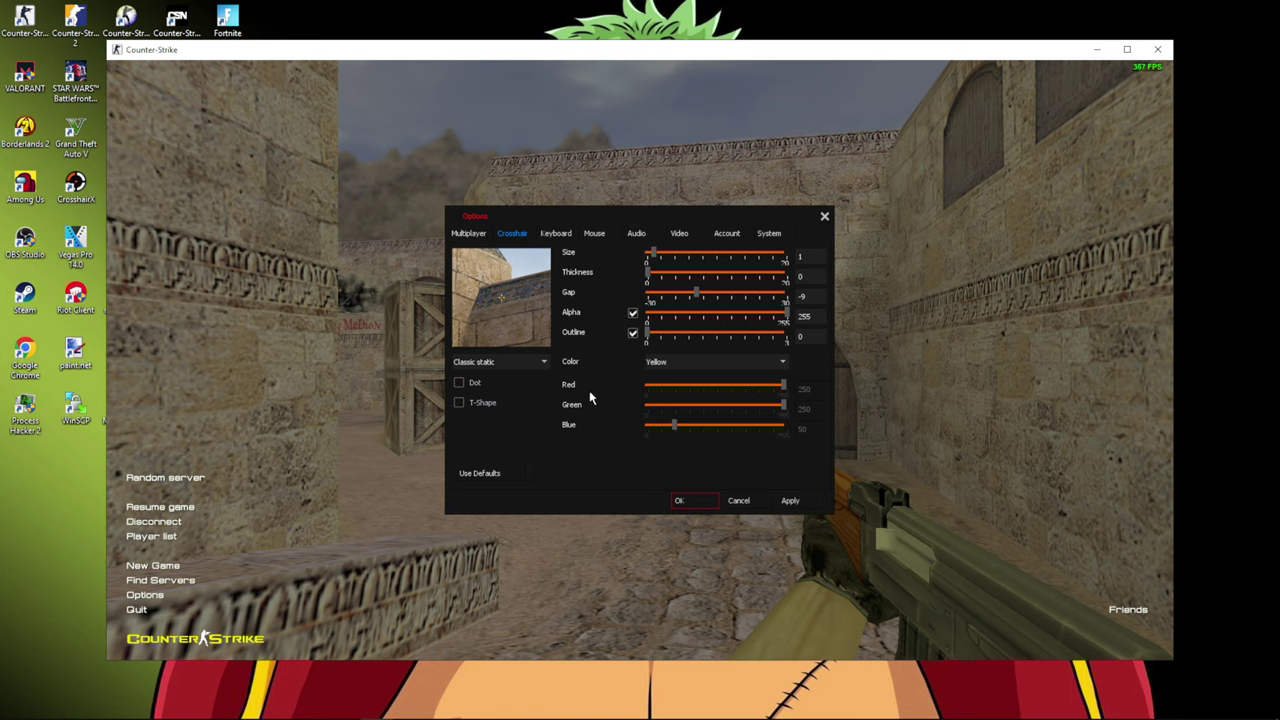
{"action": "left_click", "coordinate": [706, 362]}
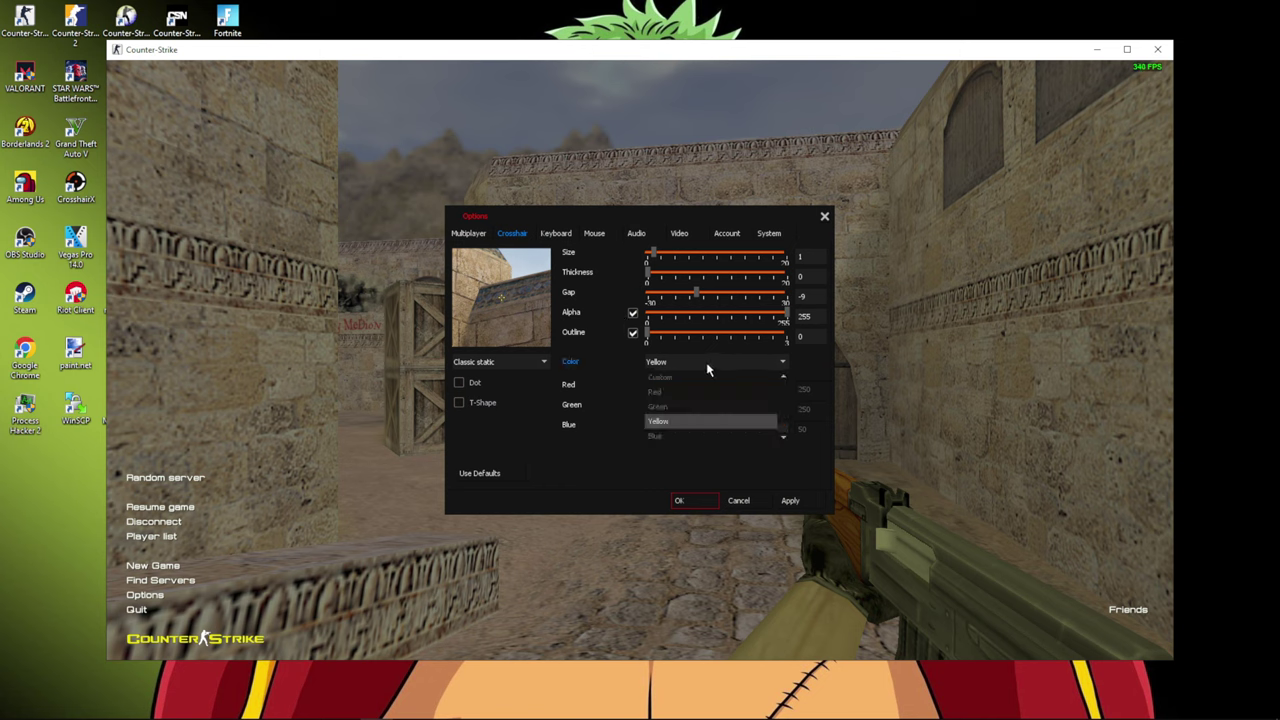
{"action": "left_click", "coordinate": [613, 352]}
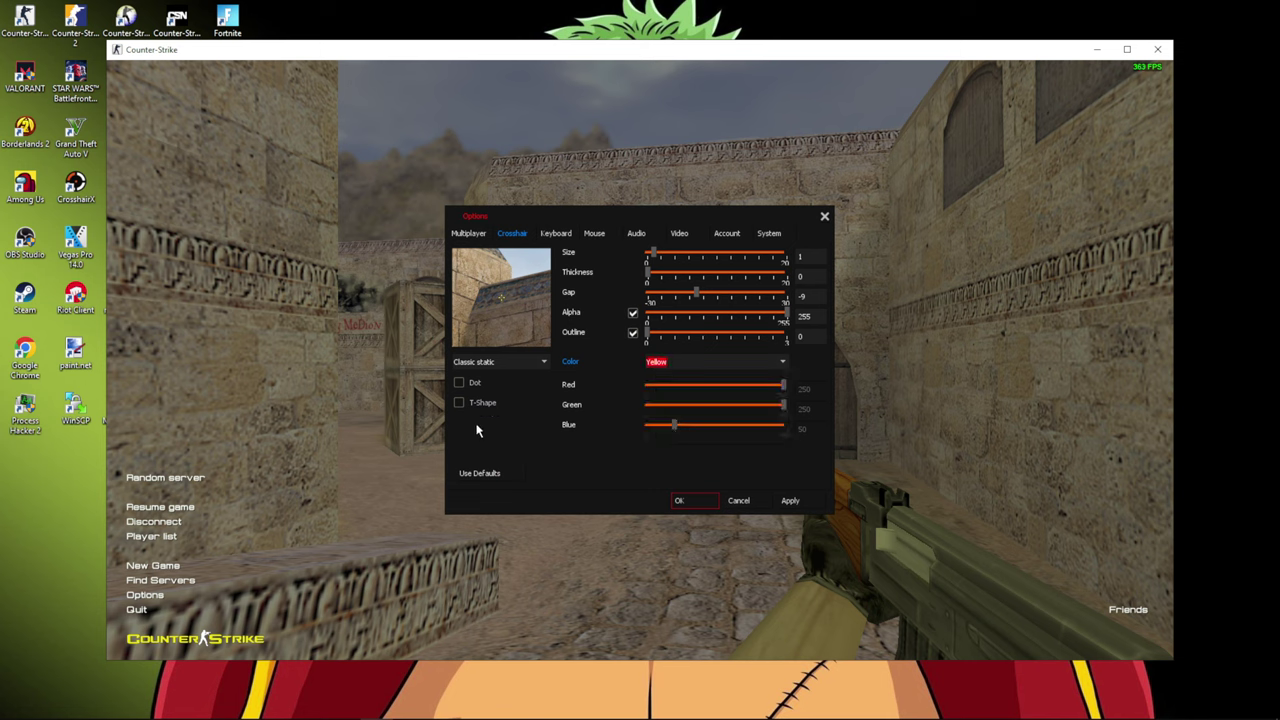
Step: Browse the crosshair styles, try Accurate split, and close the options without saving
{"action": "left_click", "coordinate": [495, 364]}
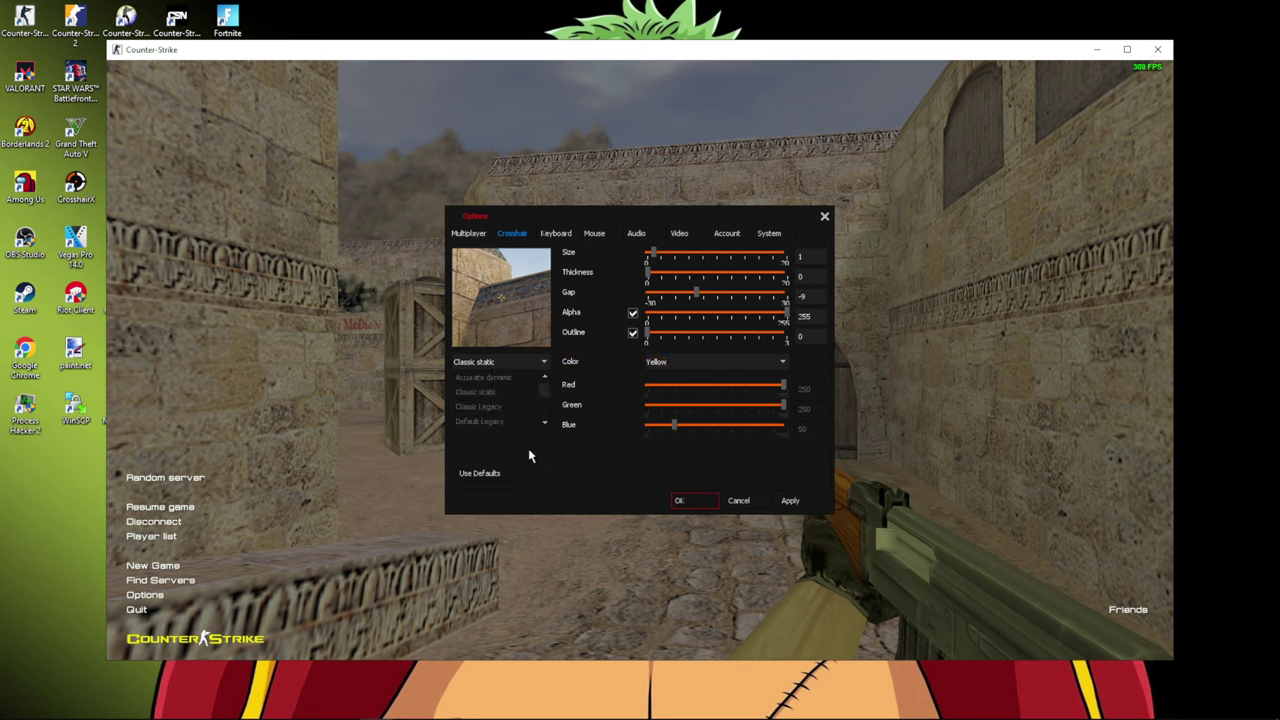
{"action": "scroll", "coordinate": [487, 418], "scroll_direction": "up", "scroll_amount": 3}
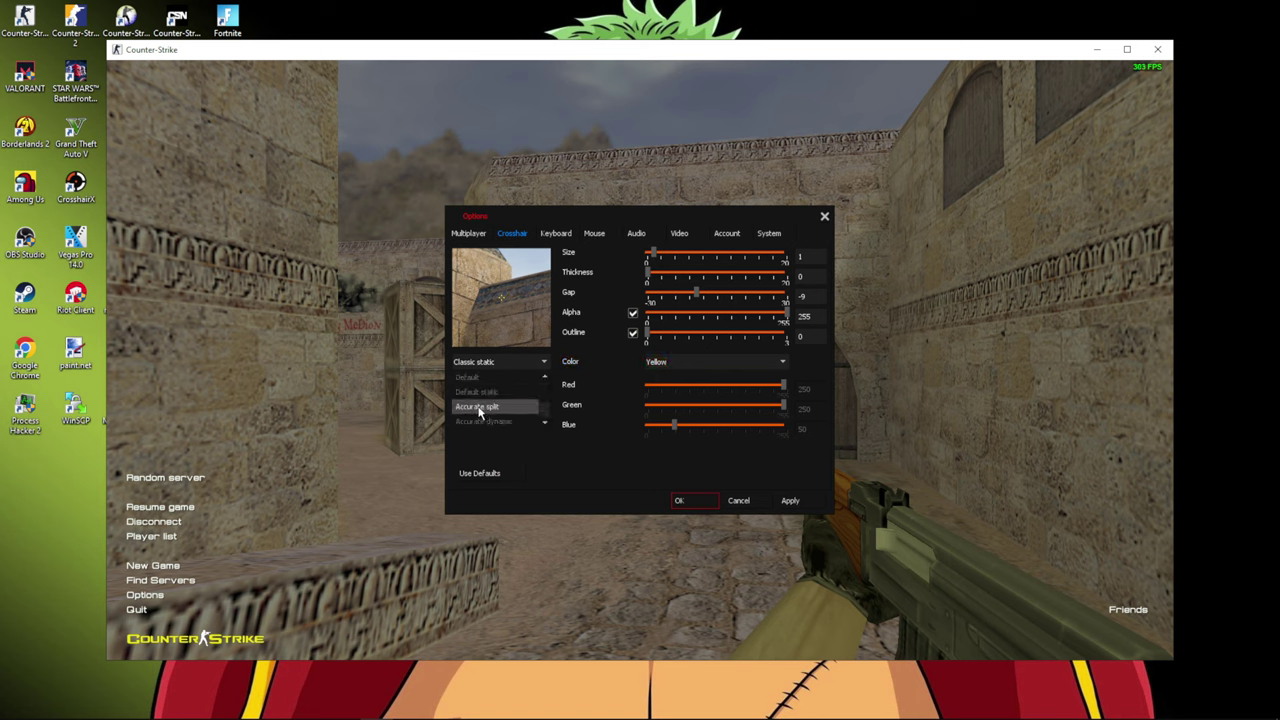
{"action": "left_click", "coordinate": [479, 407]}
{"action": "left_click", "coordinate": [737, 500]}
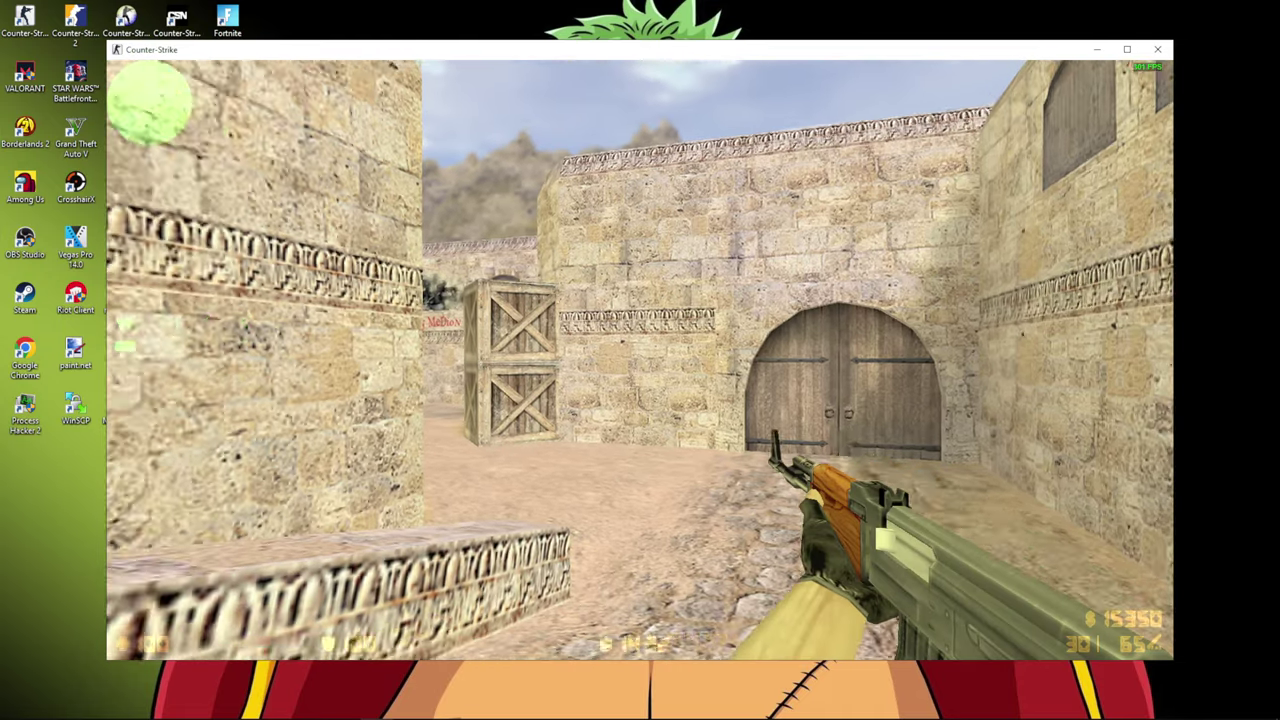
Step: Move forward into the open area of the map and equip the knife
{"action": "key", "text": "w"}
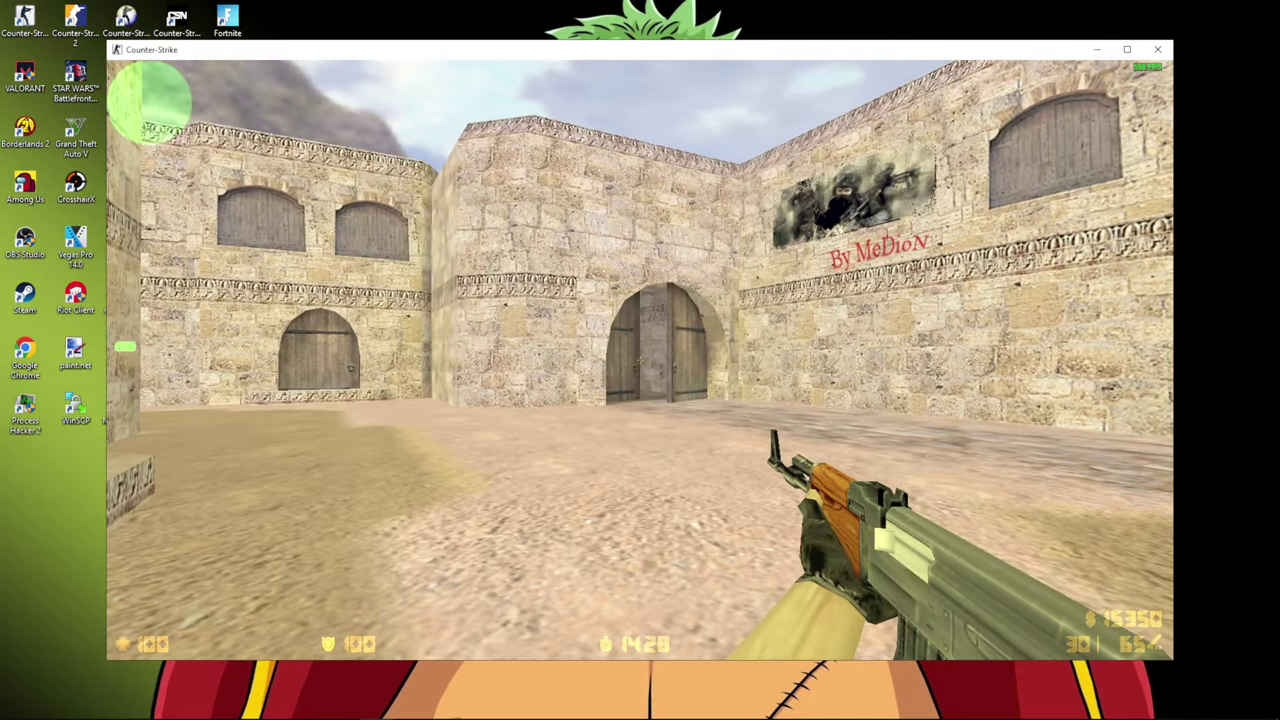
{"action": "key", "text": "3"}
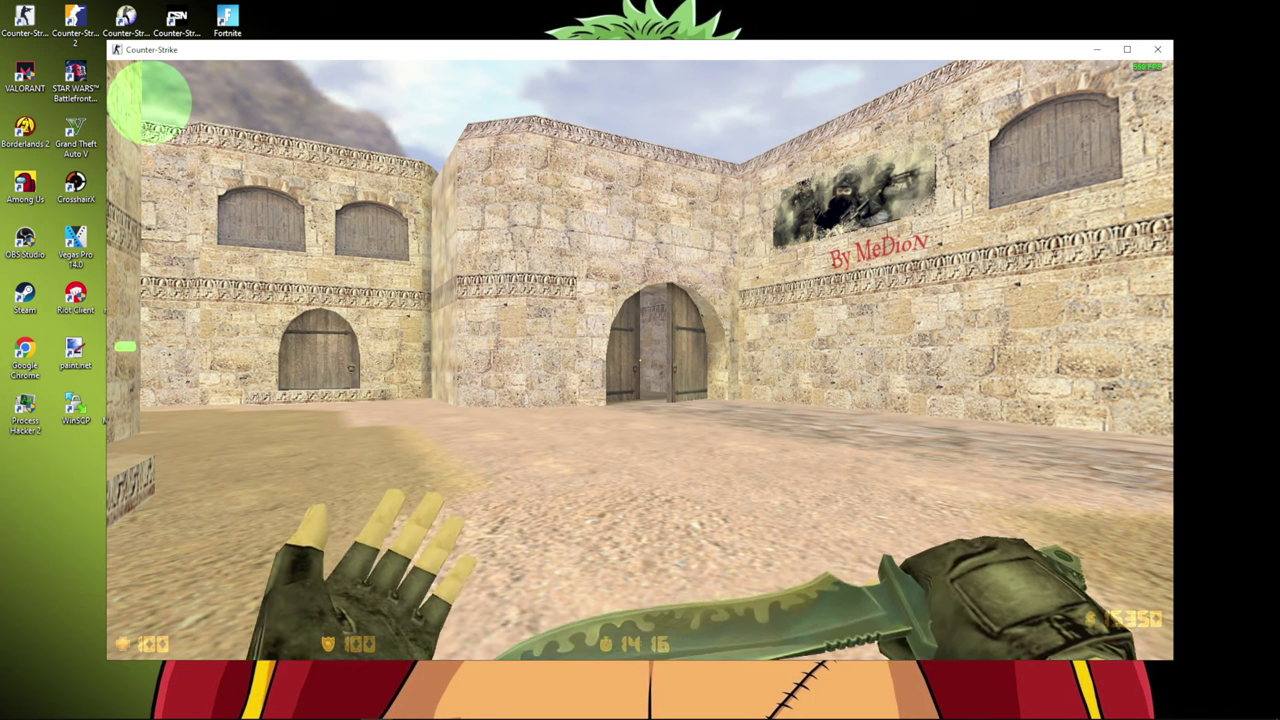